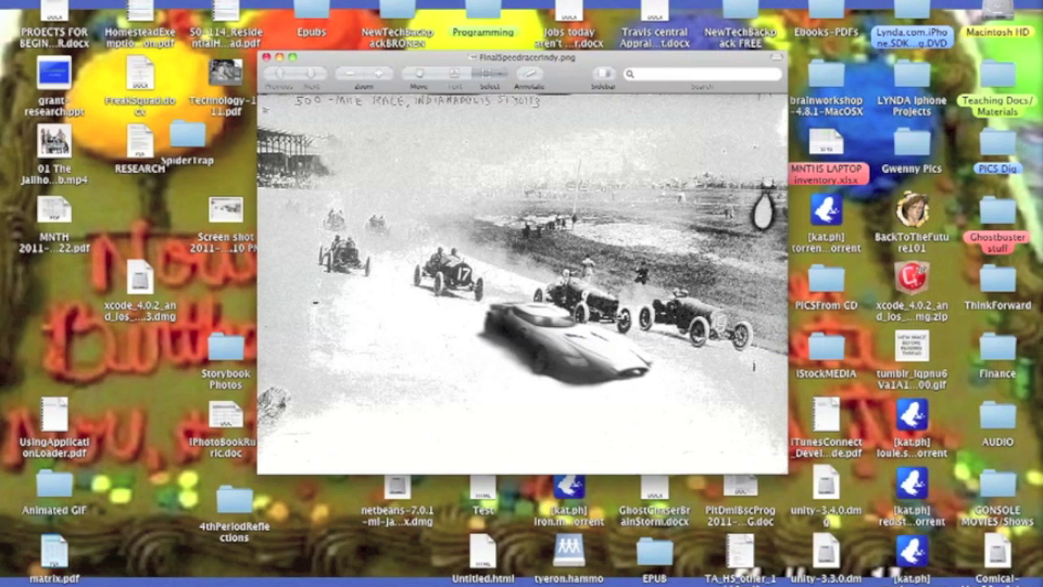
Close the FinalSpeedracerIndy.png preview and launch Adobe Photoshop CS5 from the Applications folder
click(278, 57)
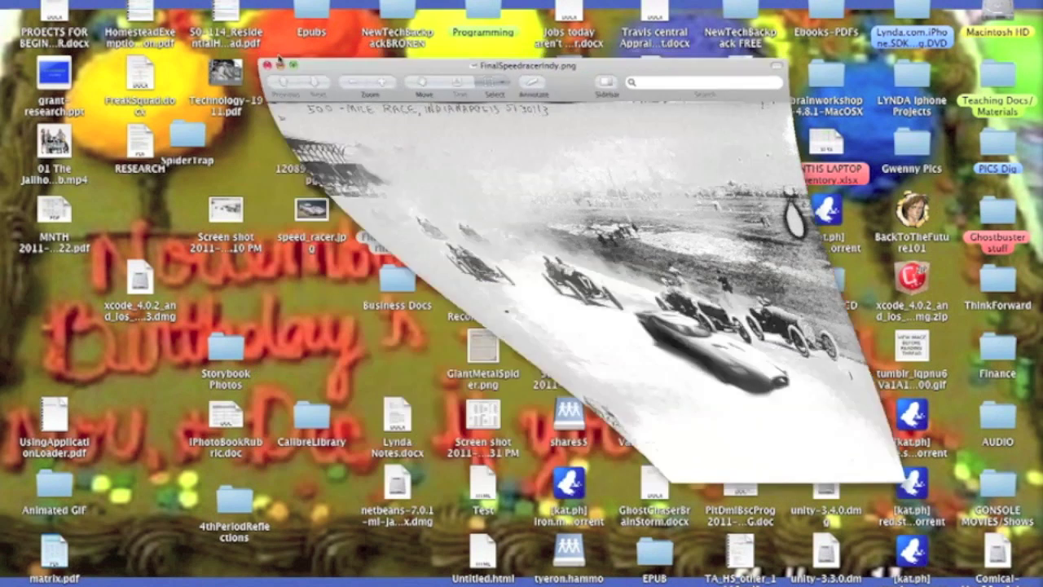
mouse_move(955, 568)
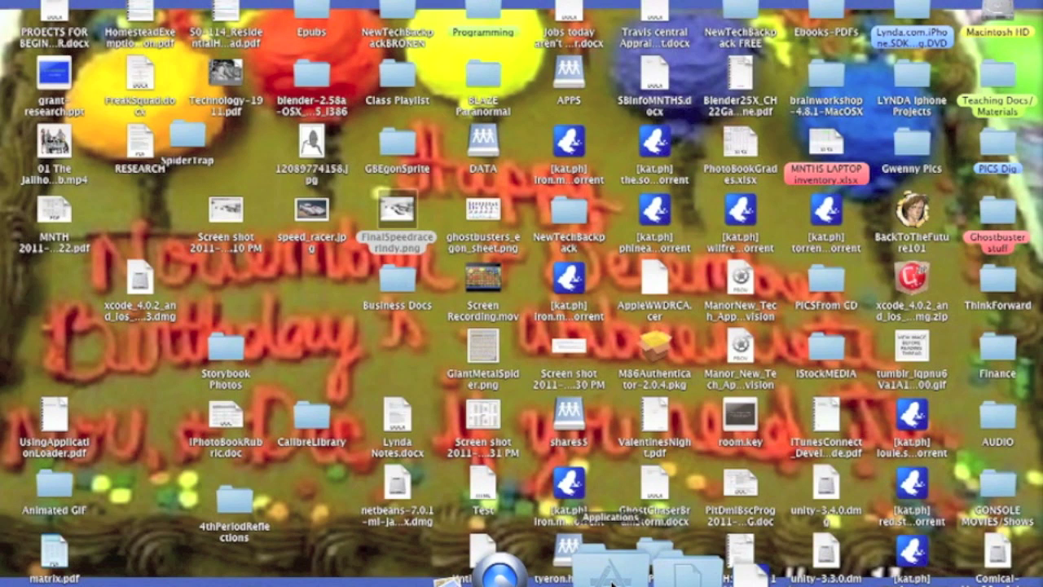
click(609, 571)
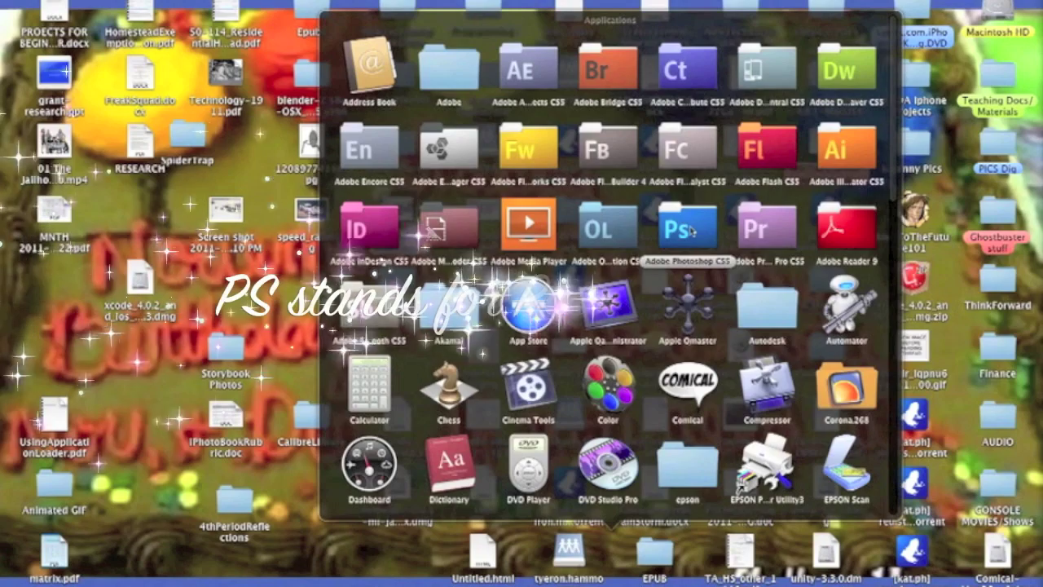
click(689, 230)
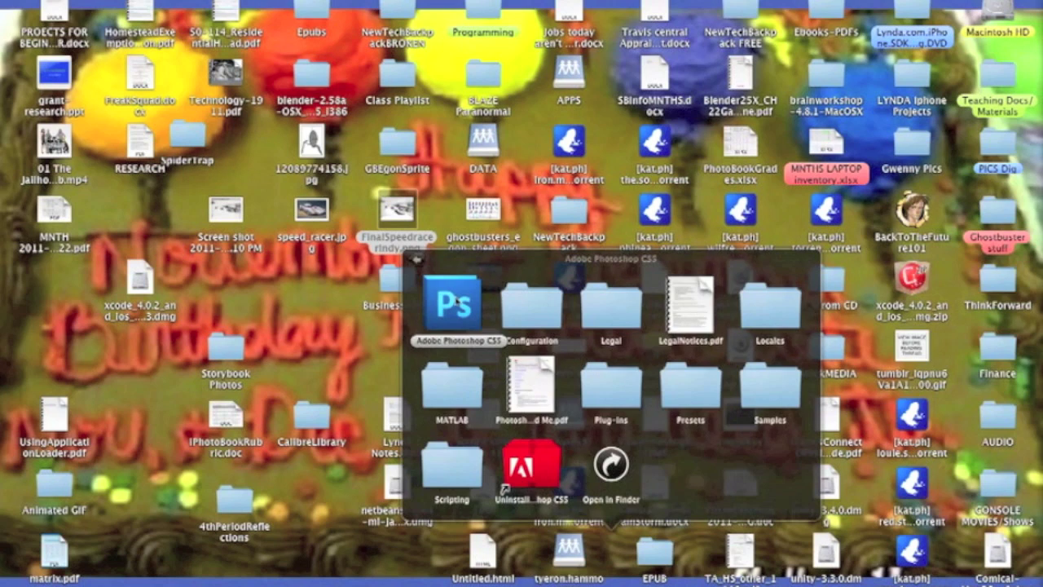
click(453, 303)
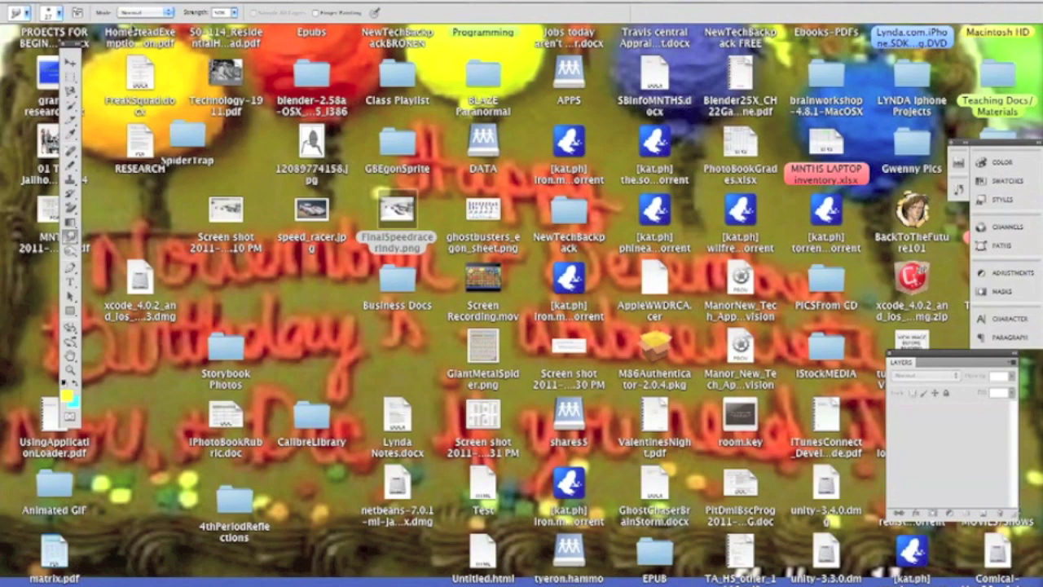
Open speed_racer.jpg from the Desktop and move its document window to the middle of the screen
click(104, 1)
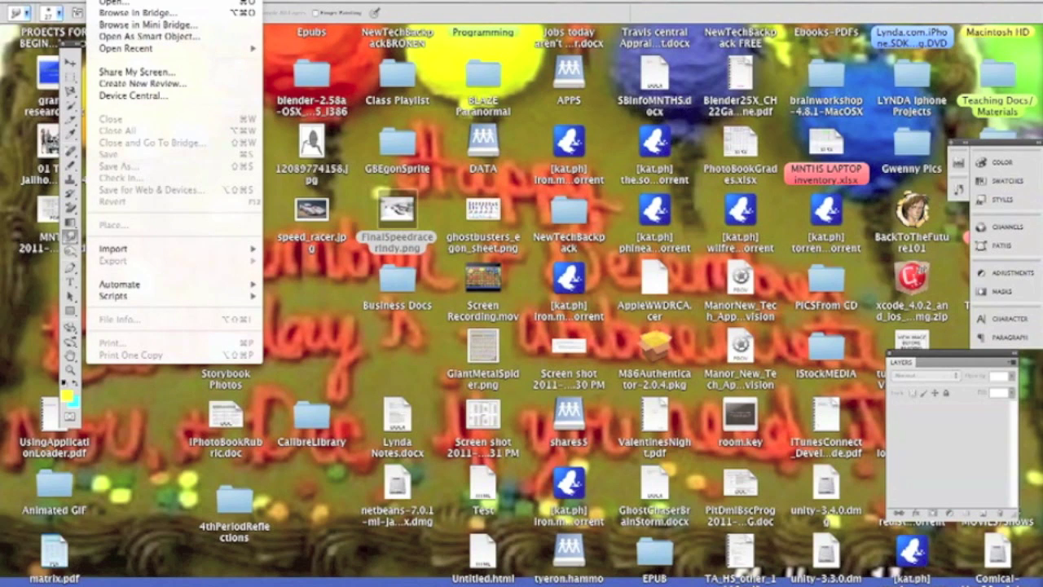
click(113, 2)
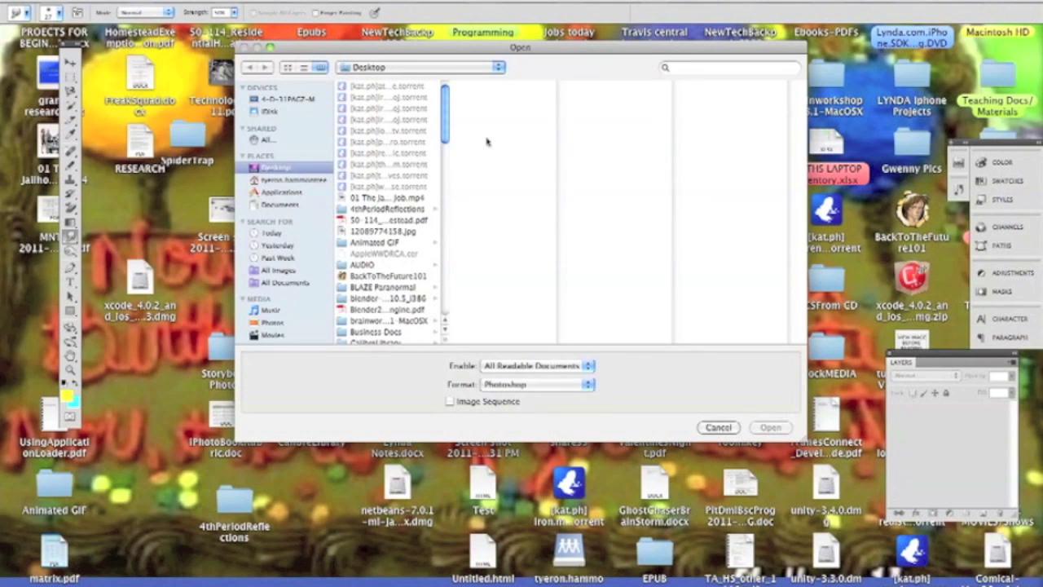
scroll(407, 230, down, 5)
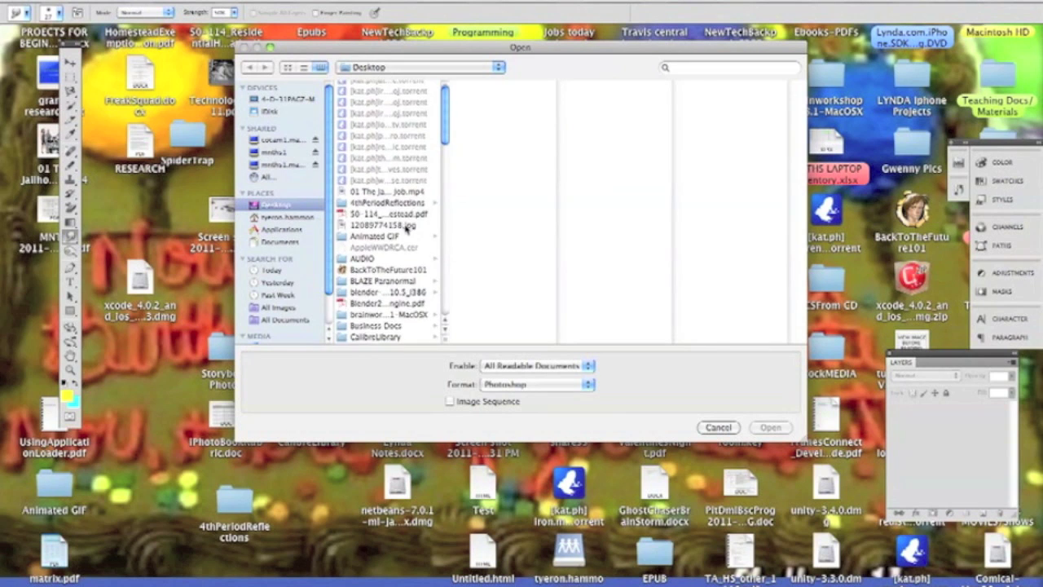
scroll(407, 231, down, 10)
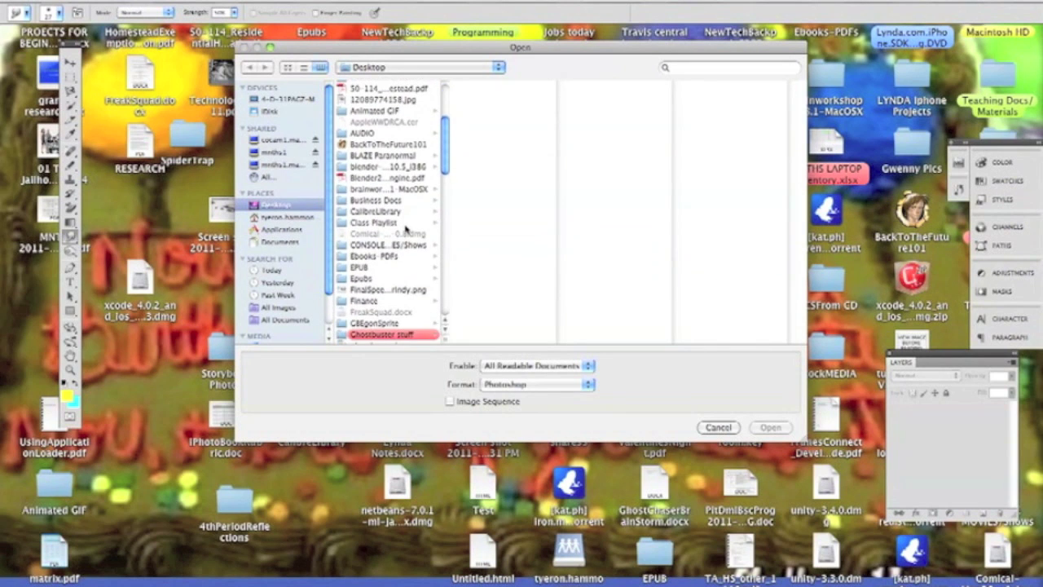
scroll(407, 231, down, 3)
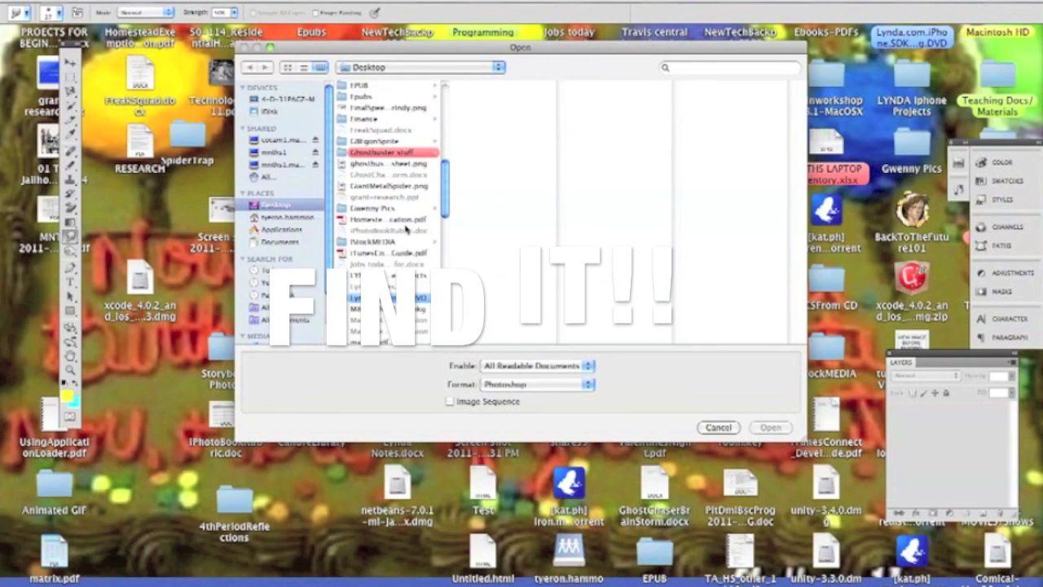
drag(441, 49, 603, 107)
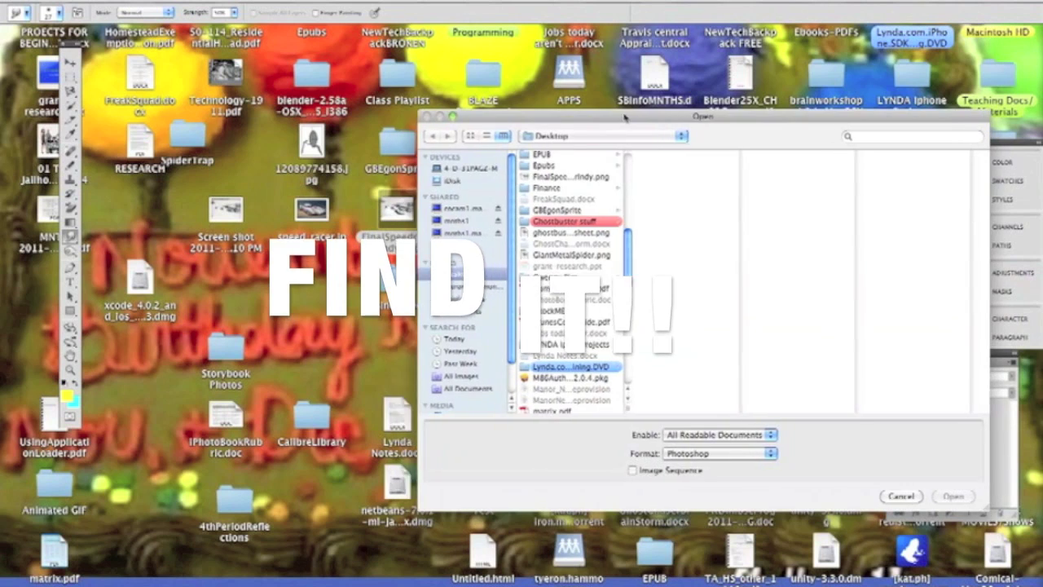
scroll(522, 280, down, 15)
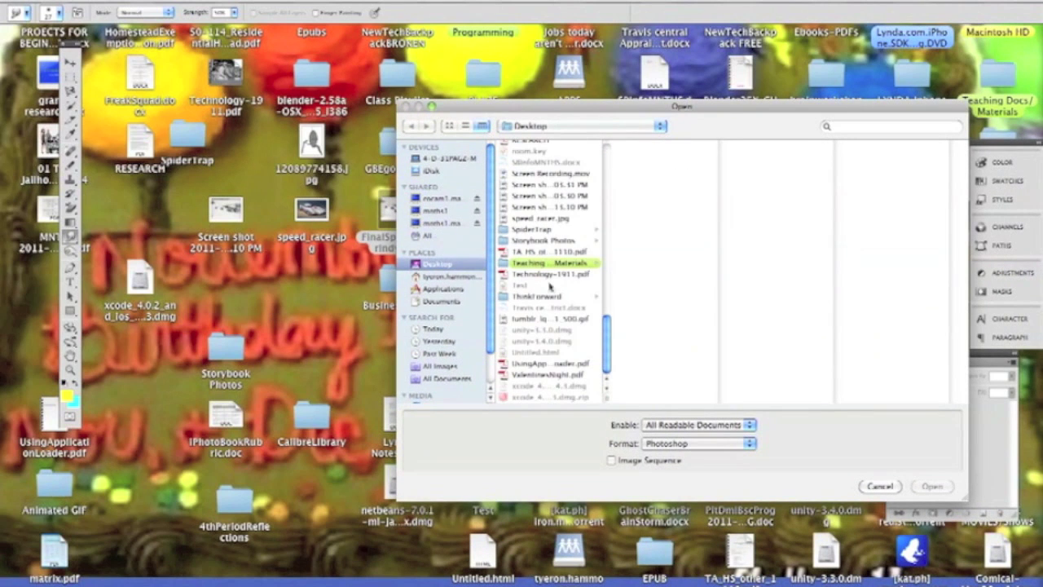
scroll(550, 285, up, 1)
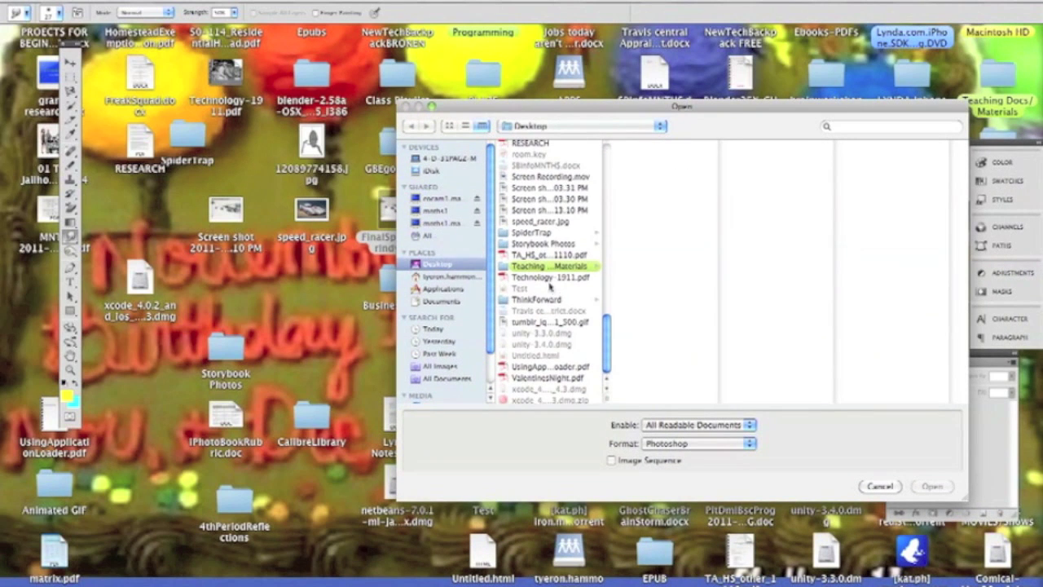
click(543, 222)
click(932, 486)
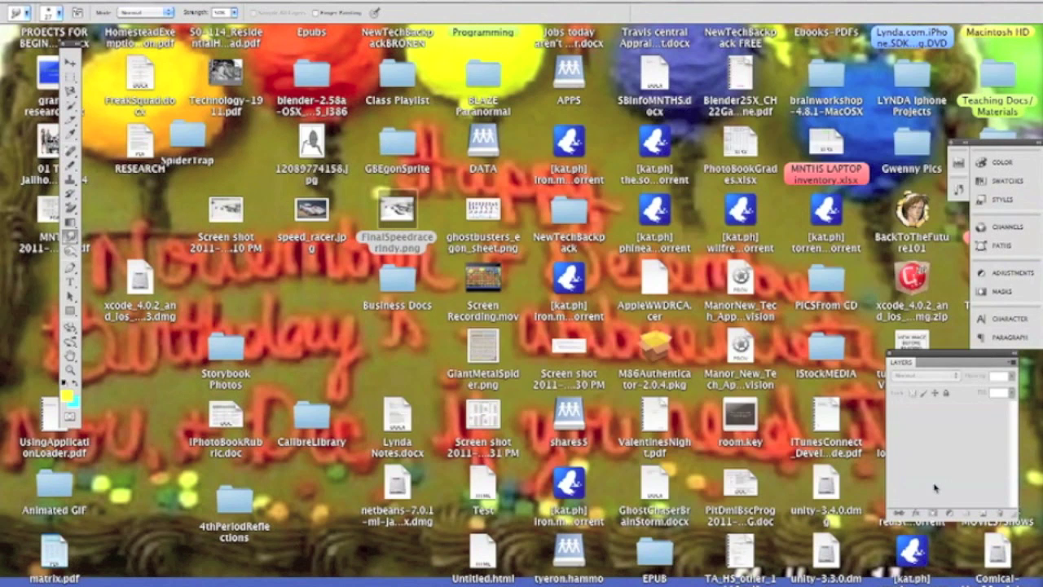
drag(115, 35, 478, 264)
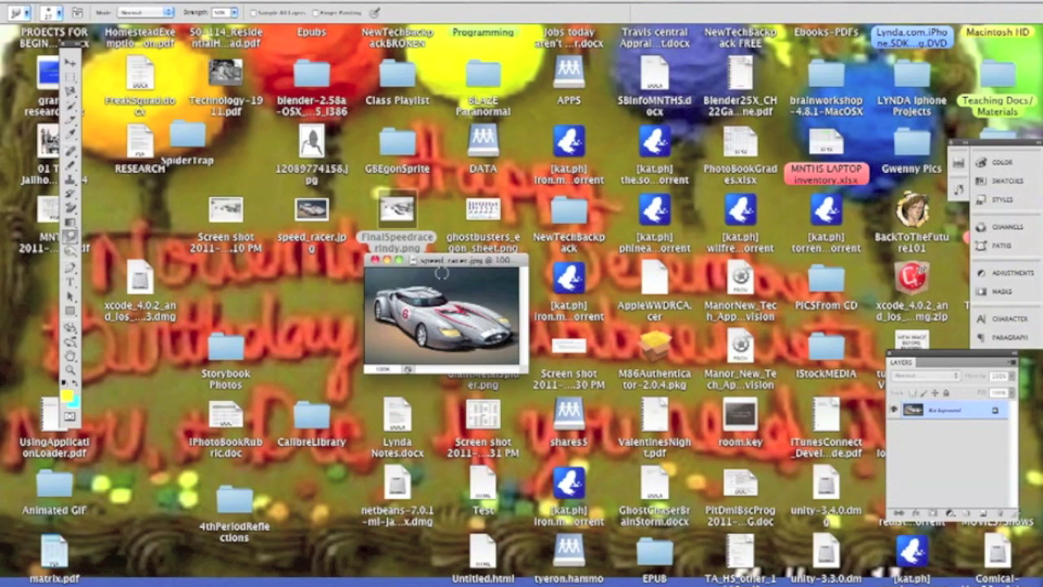
Open the desktop image "Screen shot 2011-09-06 at 4.13.10 PM" with Adobe Photoshop CS5 and reposition the document window so the whole picture shows
click(317, 310)
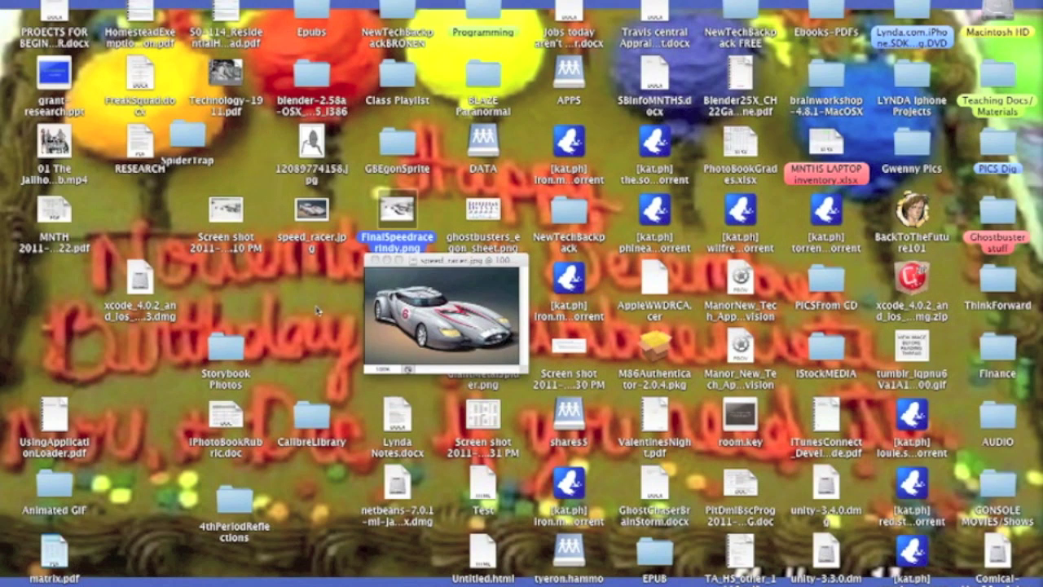
click(226, 209)
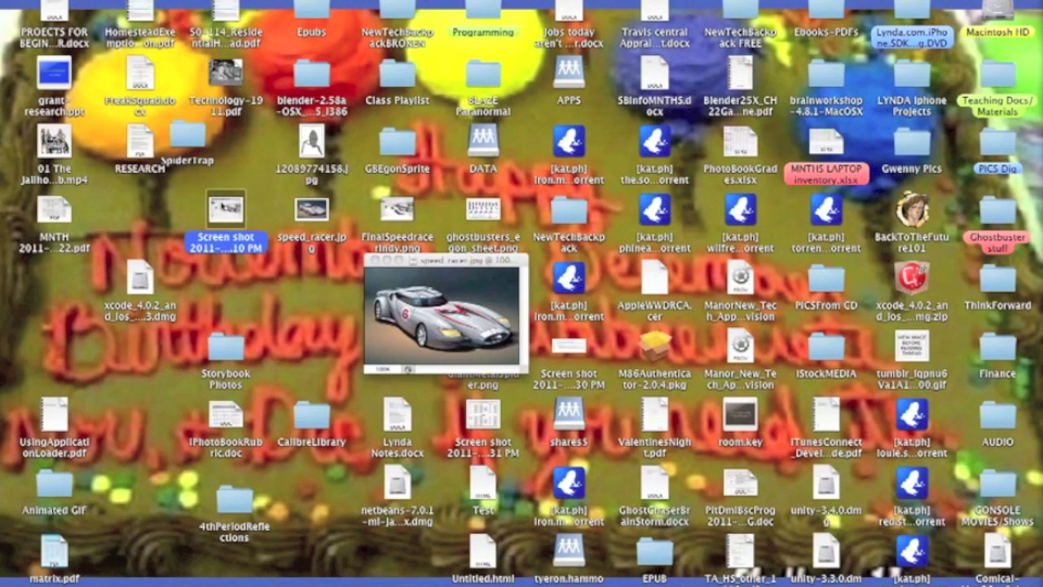
right_click(221, 205)
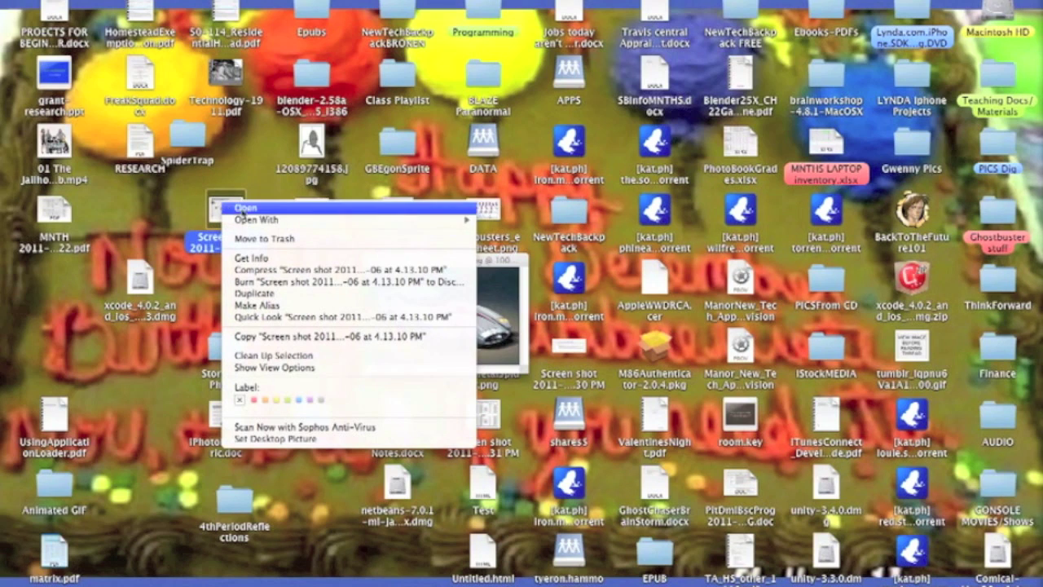
mouse_move(255, 220)
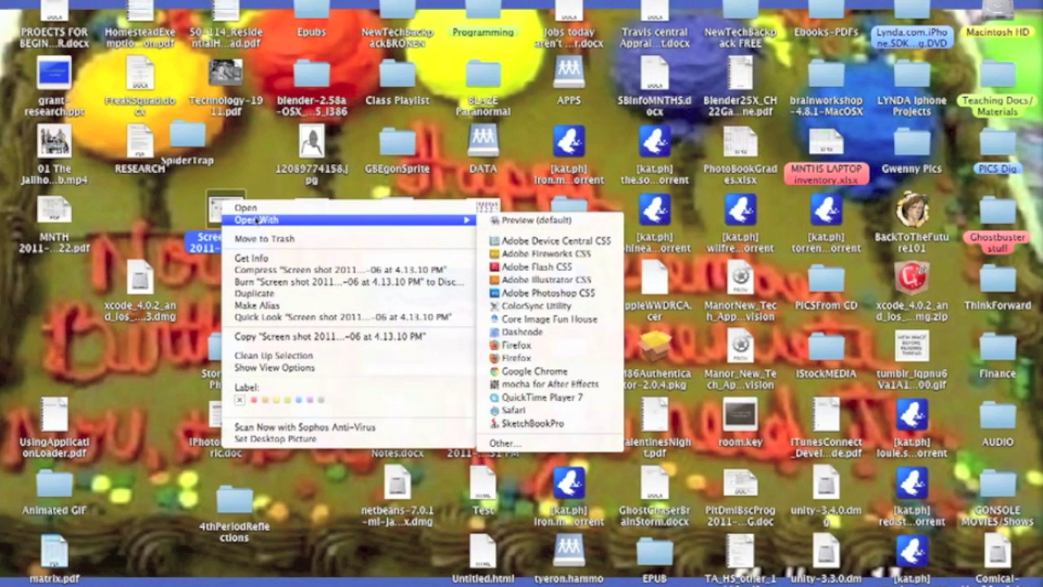
click(551, 295)
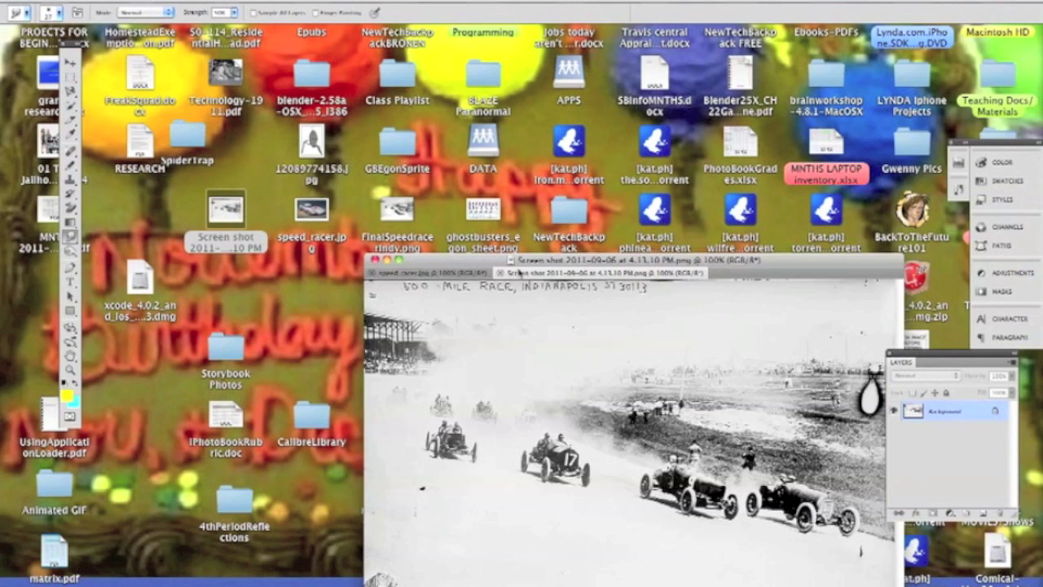
drag(524, 262, 334, 39)
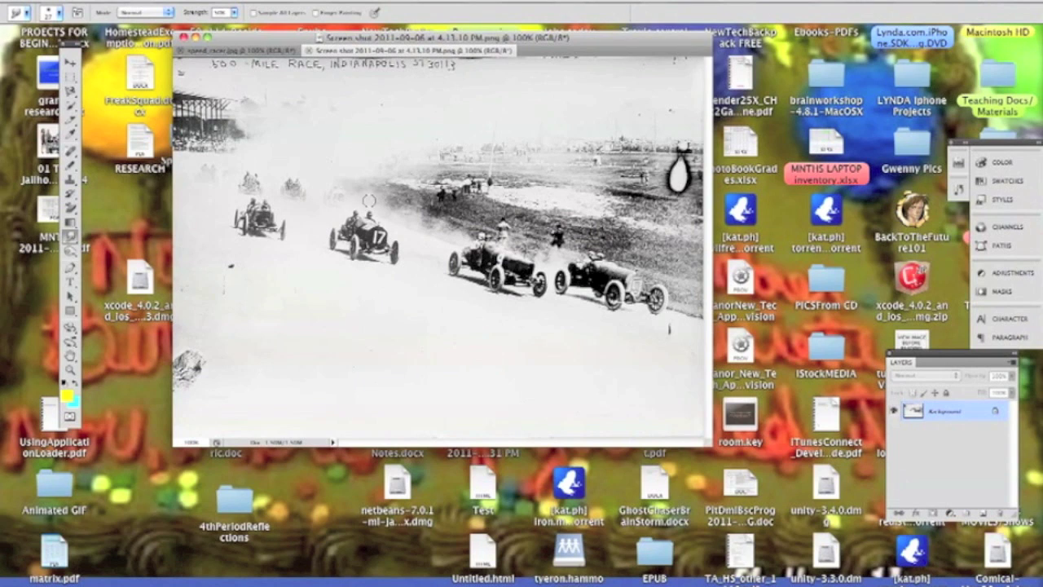
View the two open images in turn, the race photo and the car, ending on speed_racer.jpg
click(227, 50)
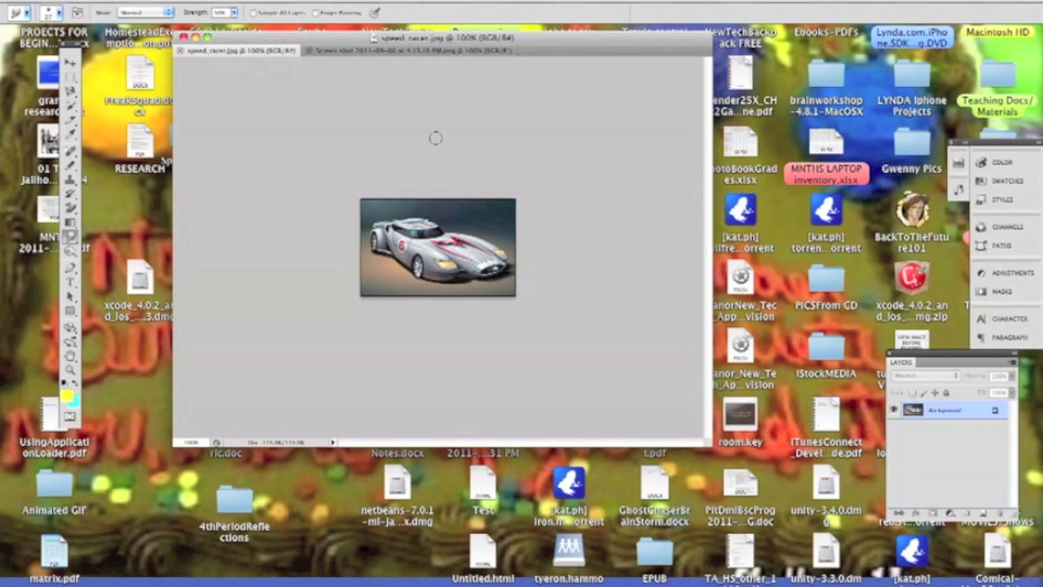
click(404, 50)
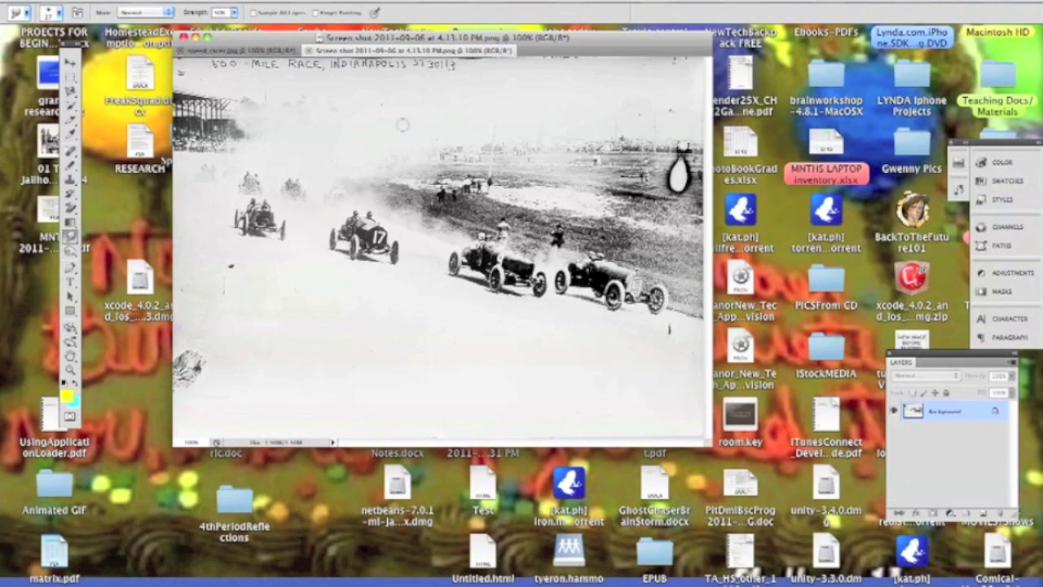
click(227, 51)
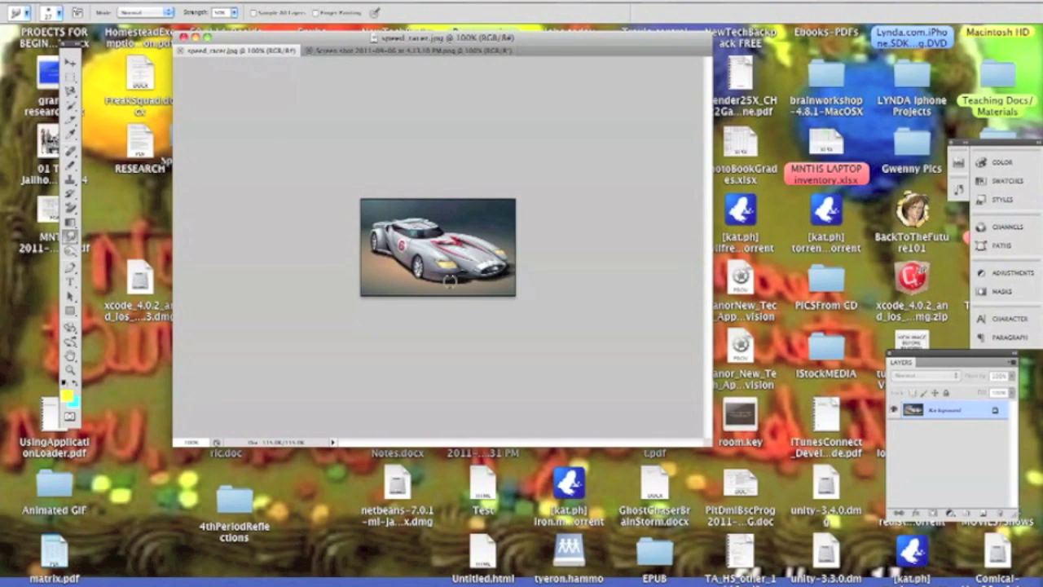
Magnify speed_racer.jpg to 400% with the Zoom tool
click(70, 371)
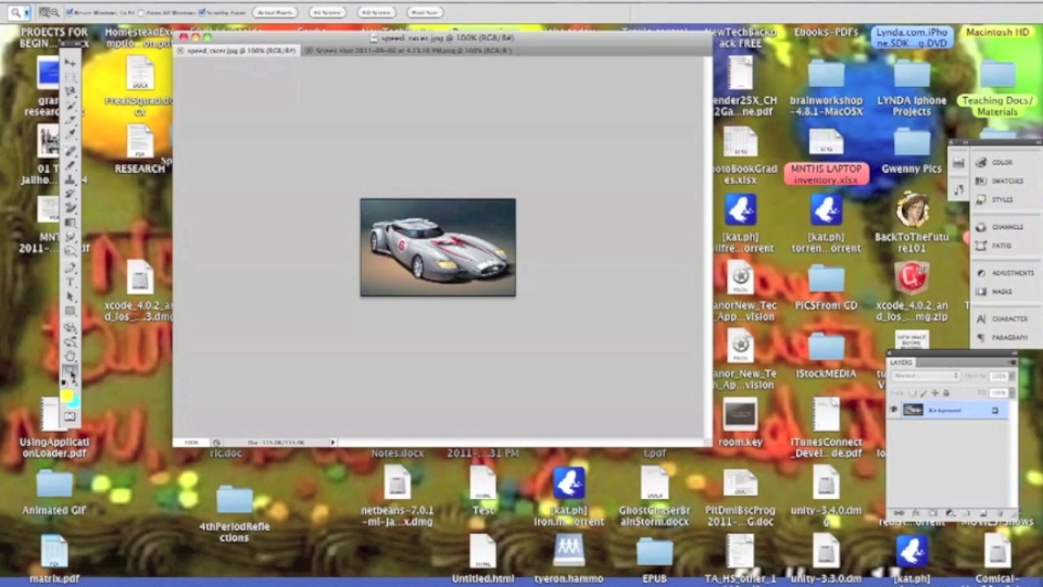
click(432, 246)
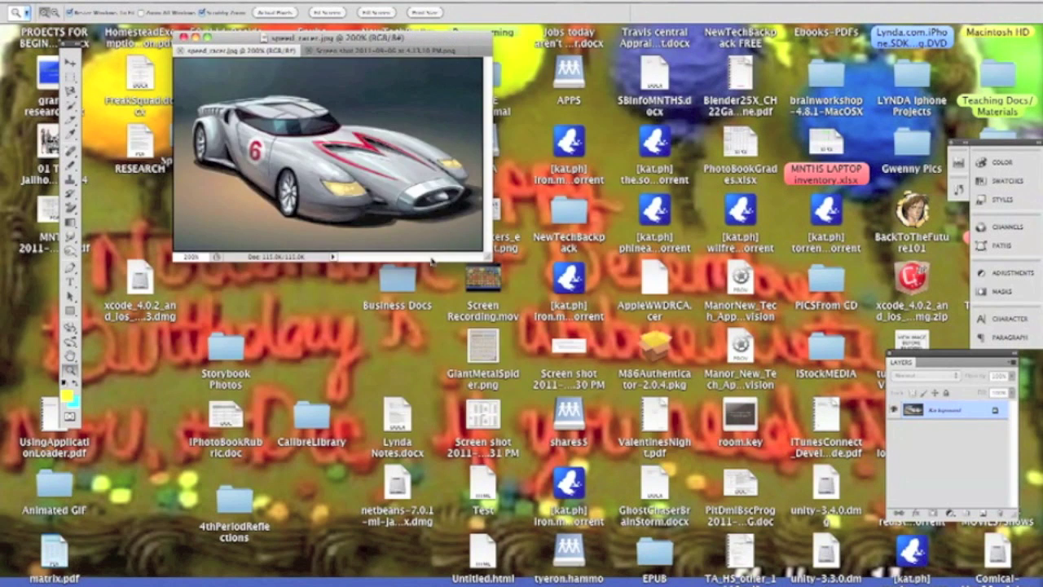
click(404, 226)
click(403, 226)
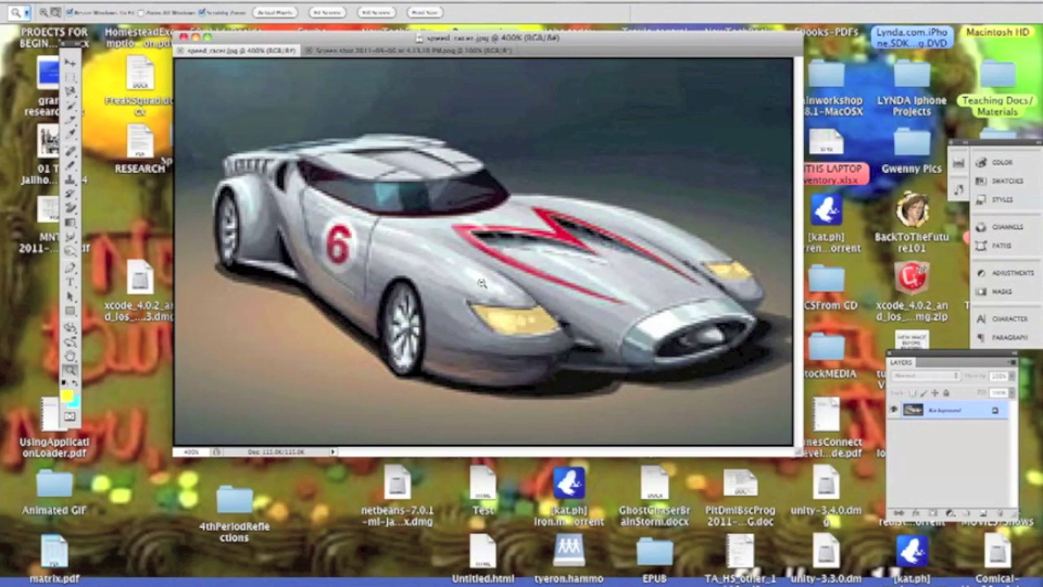
Examine the car in speed_racer.jpg at various magnifications, first with the Zoom tool and again with the Move tool active
scroll(481, 282, up, 10)
scroll(481, 283, down, 15)
scroll(481, 282, up, 3)
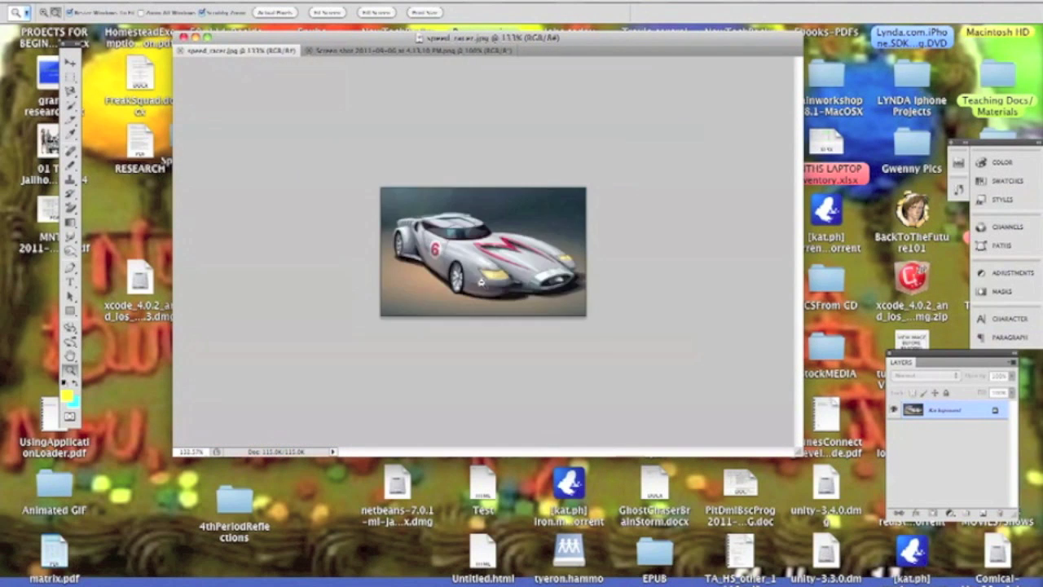
scroll(482, 283, up, 5)
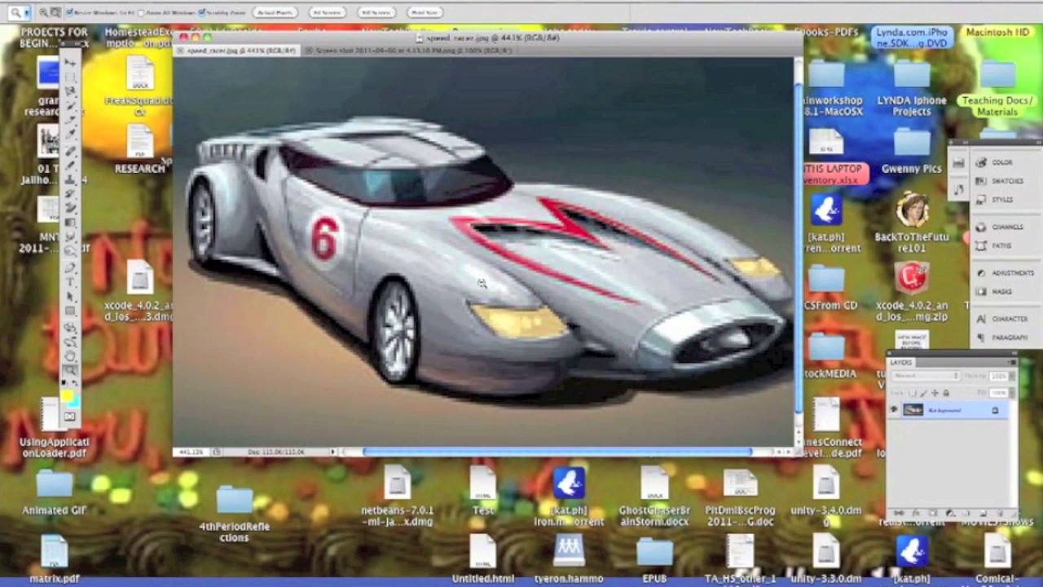
scroll(482, 283, down, 1)
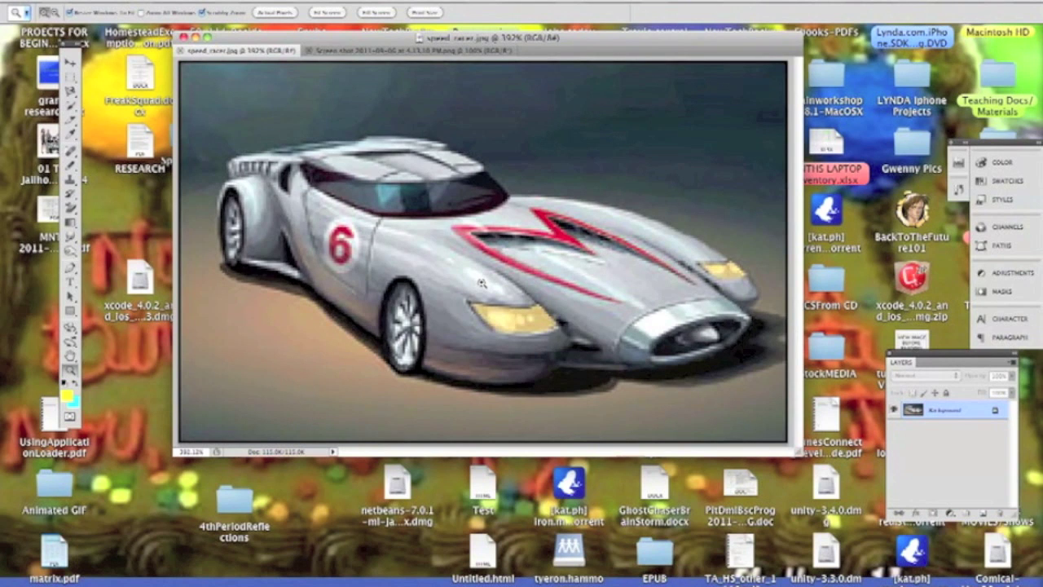
scroll(482, 283, down, 4)
scroll(482, 283, up, 1)
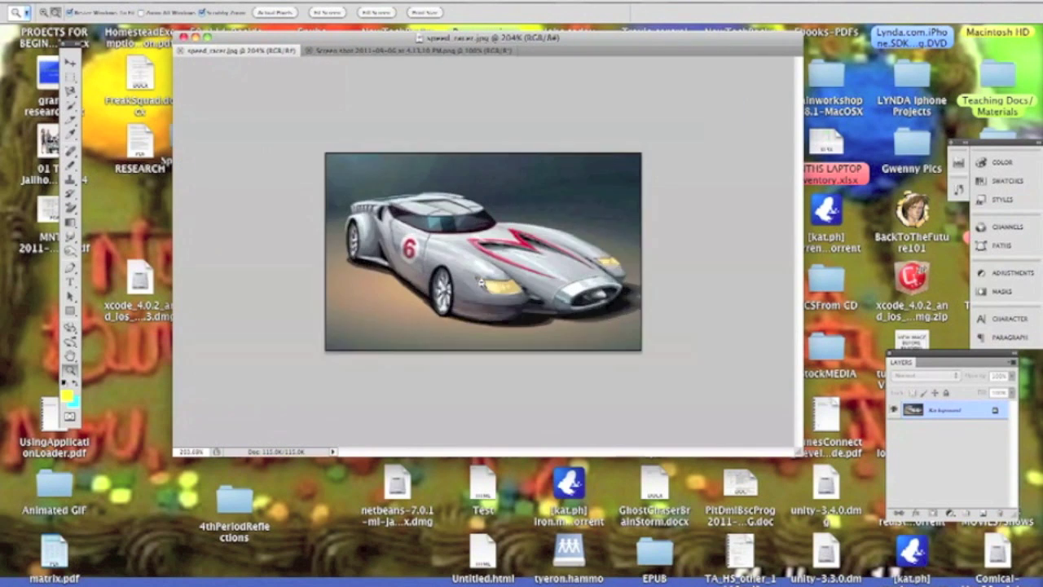
scroll(482, 283, up, 3)
scroll(482, 283, down, 3)
scroll(481, 282, up, 1)
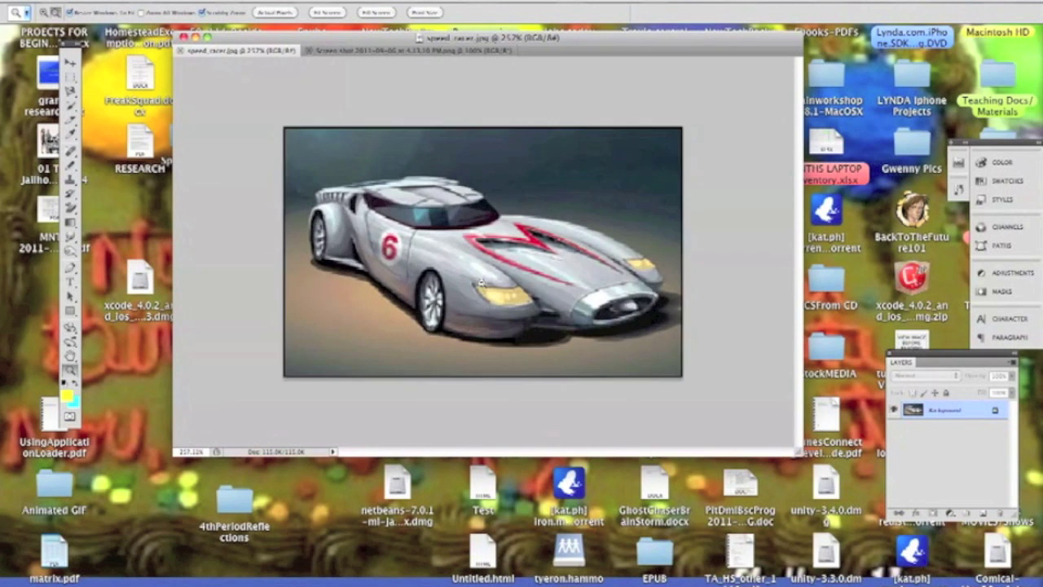
scroll(482, 283, up, 1)
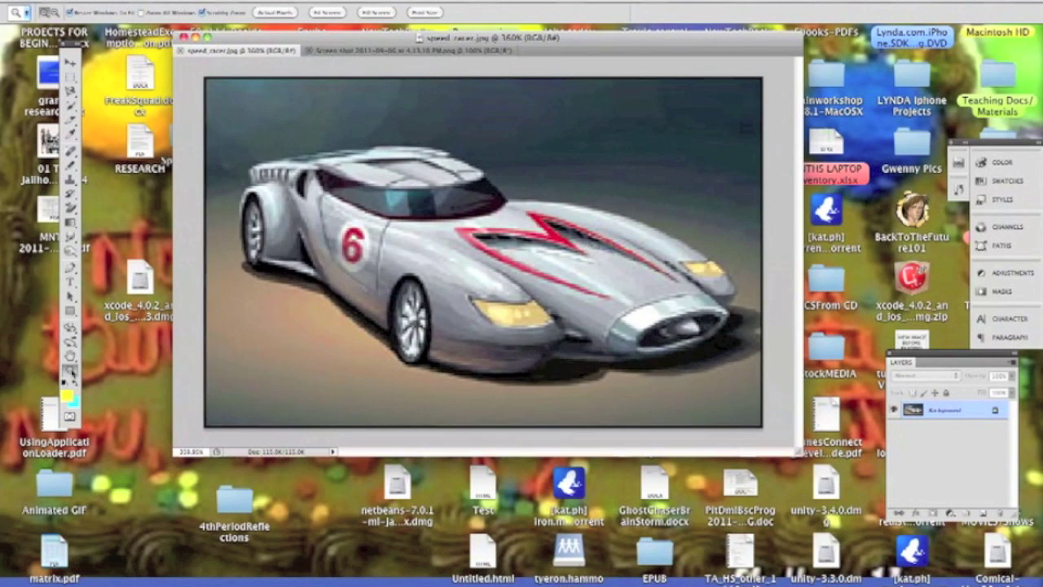
click(70, 62)
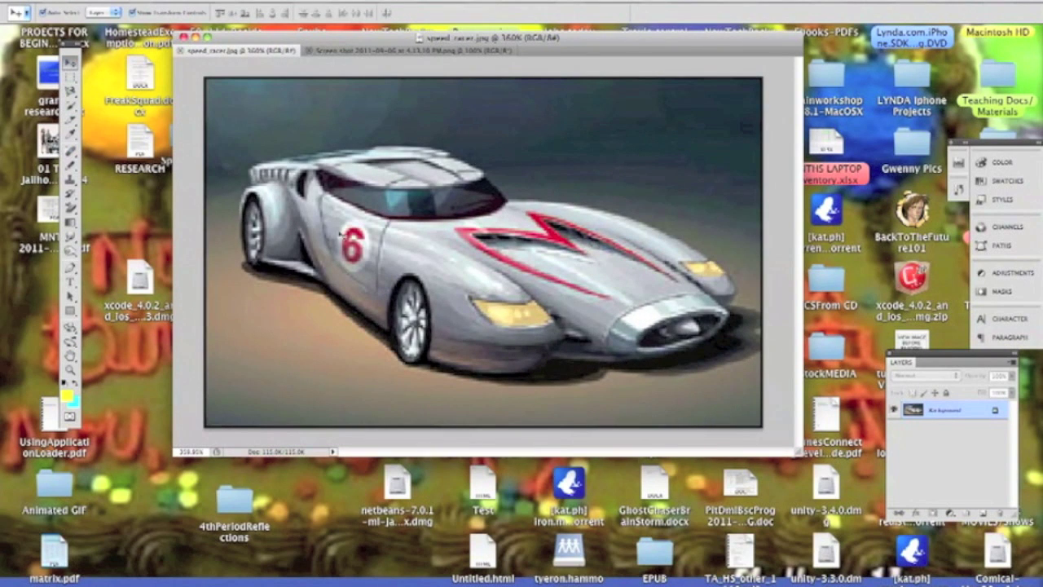
scroll(374, 263, up, 2)
scroll(374, 262, down, 6)
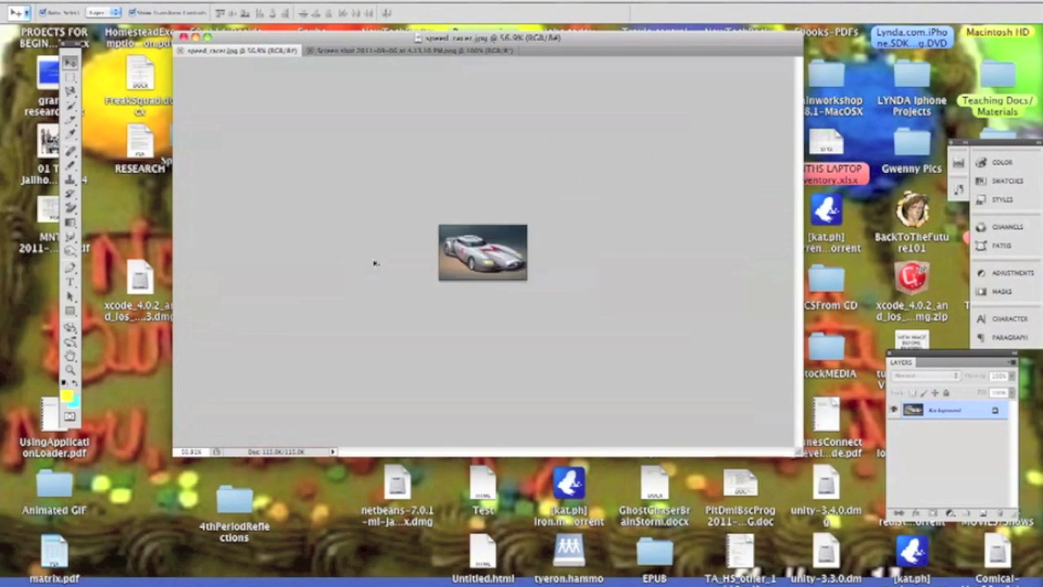
Erase a patch of tan ground from below the car's rear wheel down to the image's lower edge with the Background Eraser
scroll(374, 263, up, 4)
scroll(374, 263, down, 4)
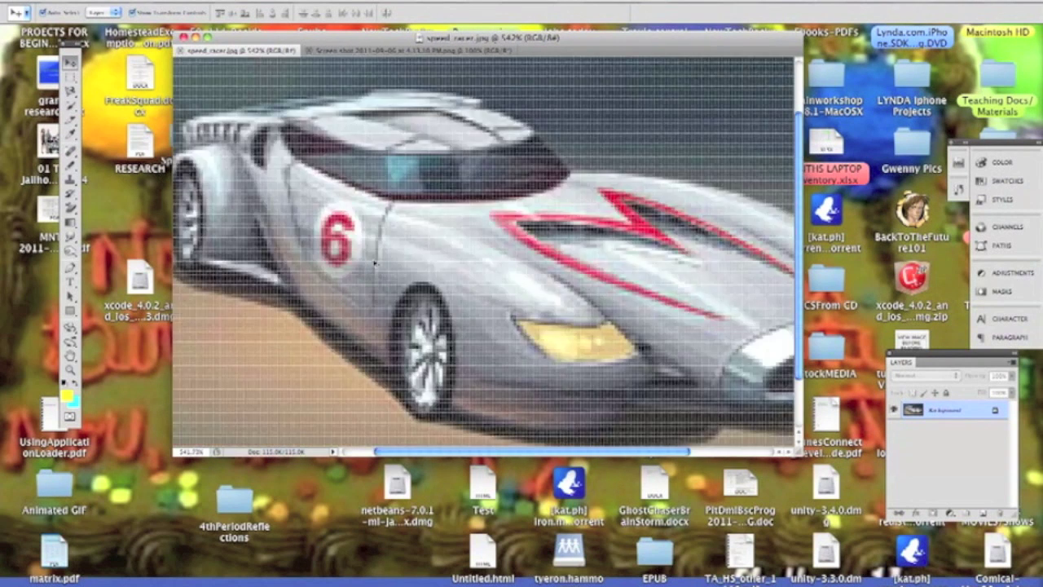
scroll(374, 263, up, 2)
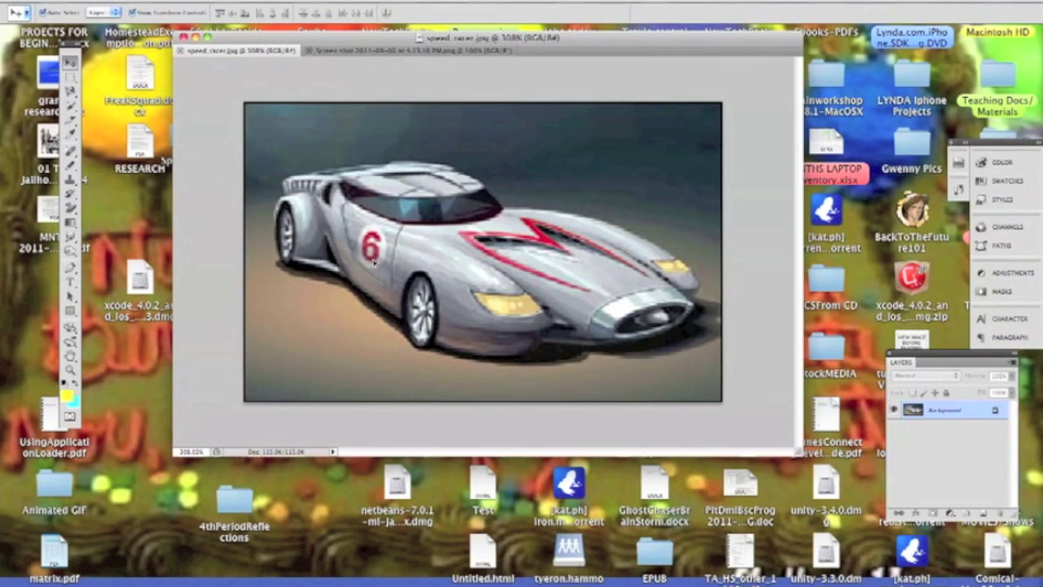
scroll(374, 263, up, 1)
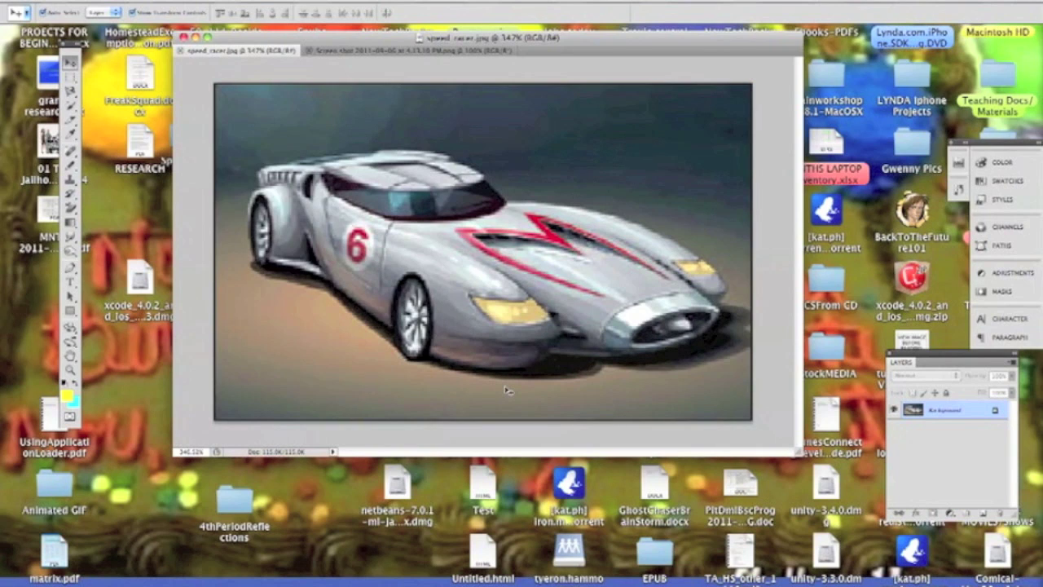
click(70, 208)
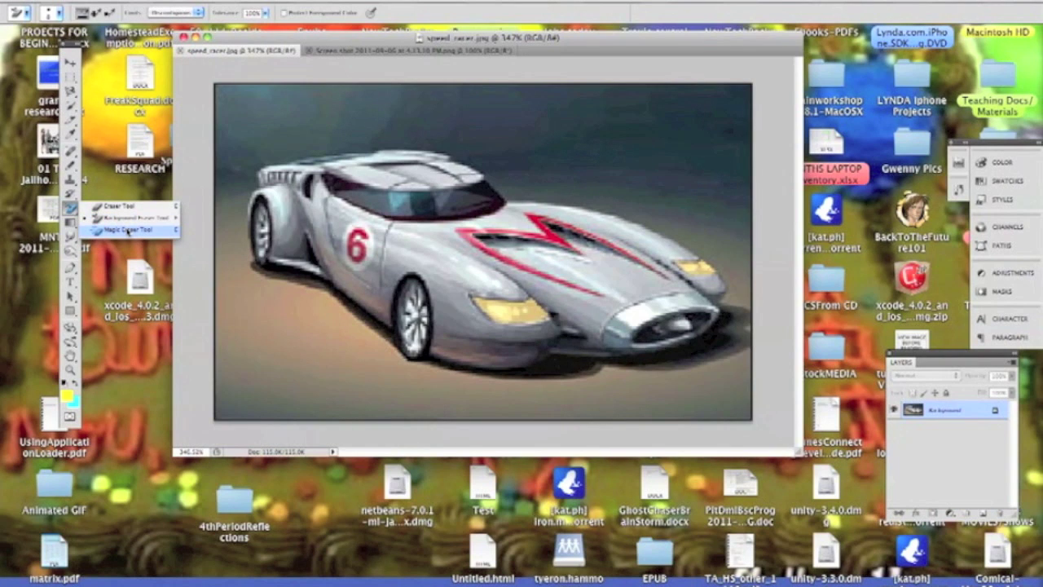
click(128, 230)
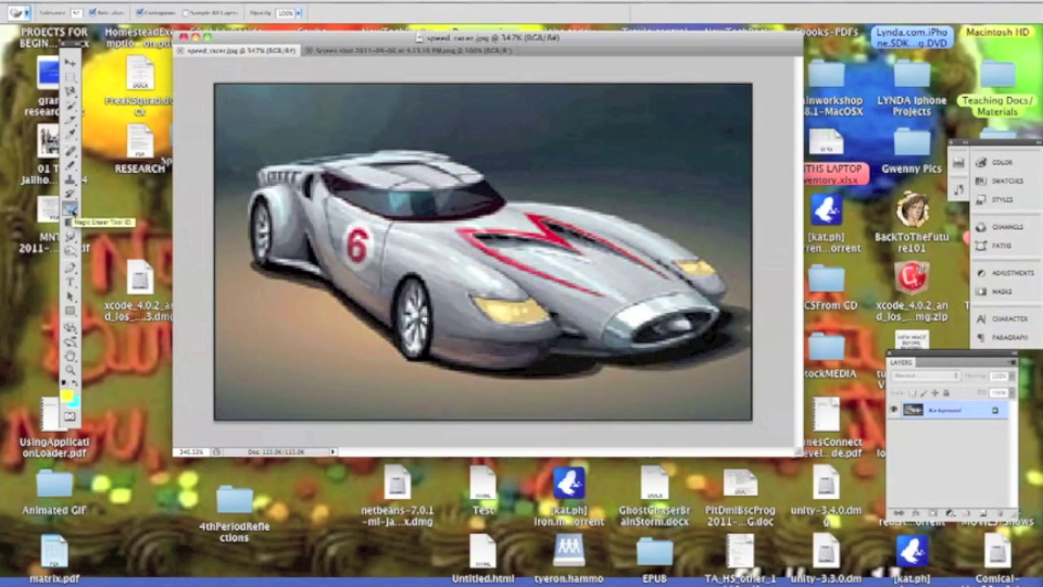
click(70, 208)
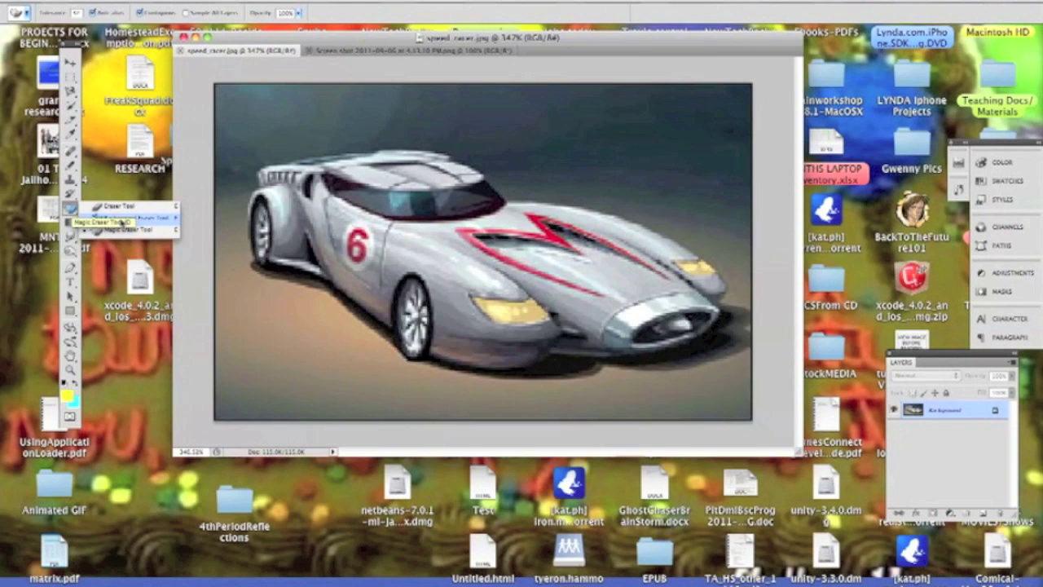
click(122, 218)
mouse_move(268, 319)
mouse_down()
mouse_move(307, 341)
mouse_move(295, 349)
mouse_move(266, 323)
mouse_move(266, 335)
mouse_move(304, 331)
mouse_move(281, 356)
mouse_up()
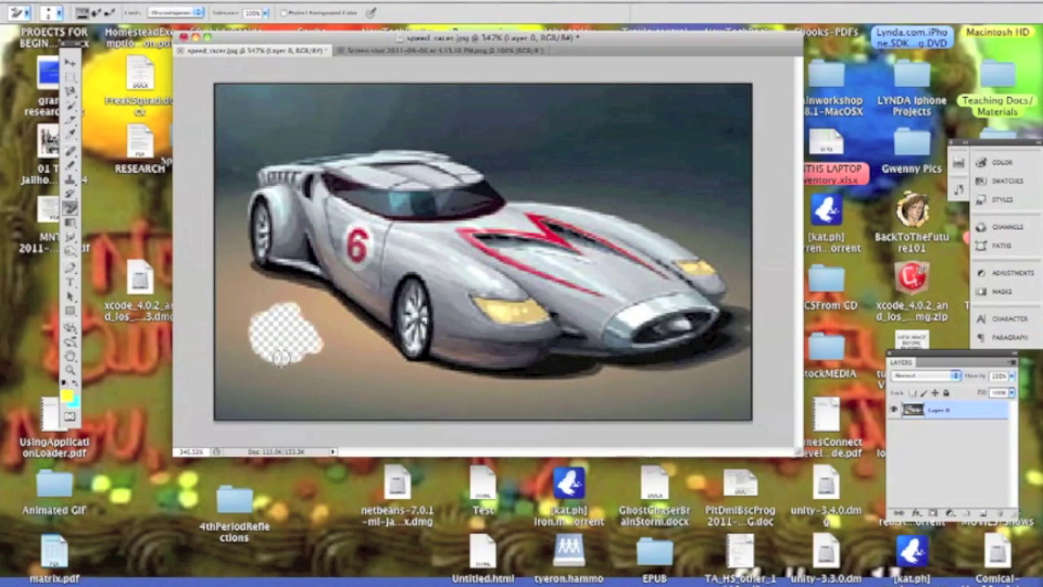
mouse_move(289, 357)
mouse_down()
mouse_move(331, 398)
mouse_move(304, 406)
mouse_move(318, 409)
mouse_move(284, 355)
mouse_move(322, 397)
mouse_move(318, 388)
mouse_move(326, 416)
mouse_move(273, 412)
mouse_move(289, 383)
mouse_move(281, 356)
mouse_move(272, 420)
mouse_move(271, 346)
mouse_move(262, 374)
mouse_move(256, 322)
mouse_move(234, 450)
mouse_up()
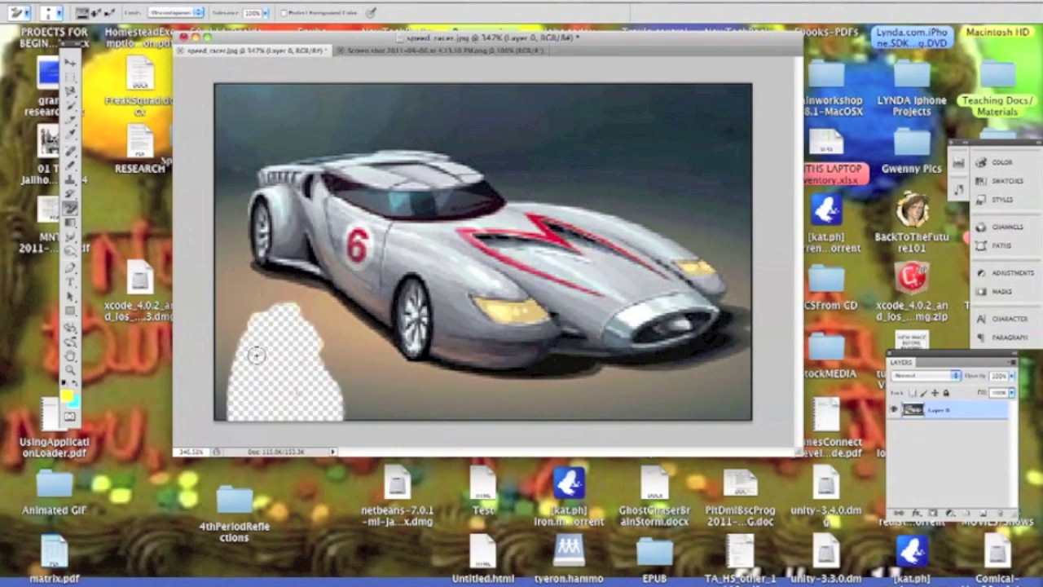
Remove the remaining tan ground below the car, including the leftover bits along the image edges, with the Magic Eraser
click(75, 93)
click(71, 210)
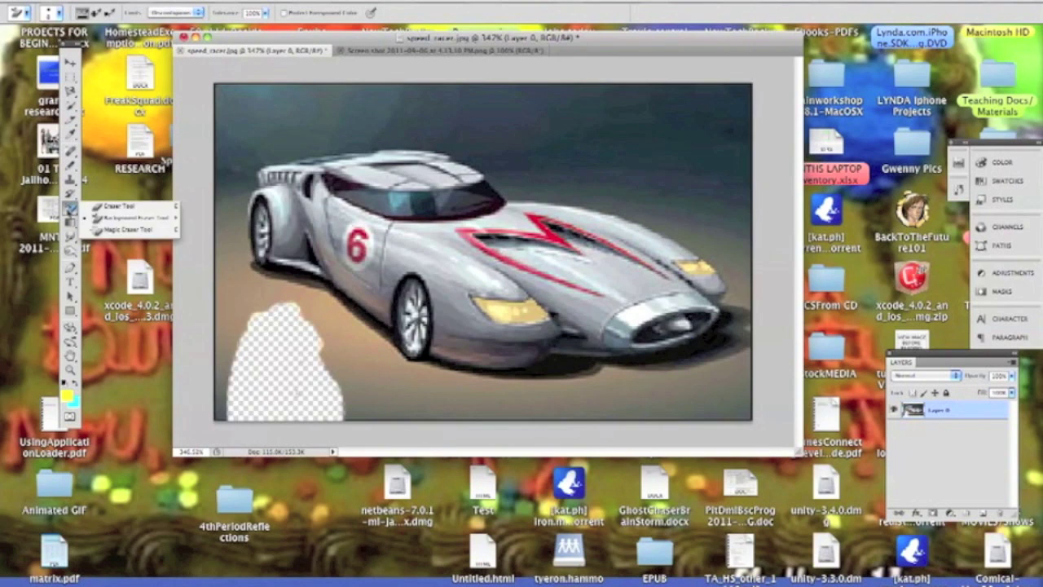
click(121, 230)
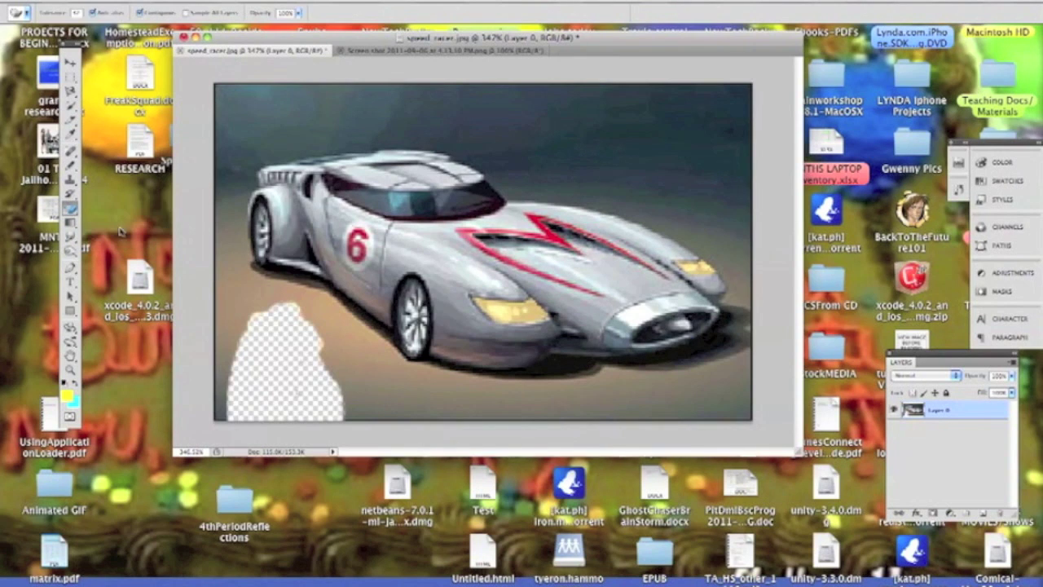
click(358, 362)
click(417, 409)
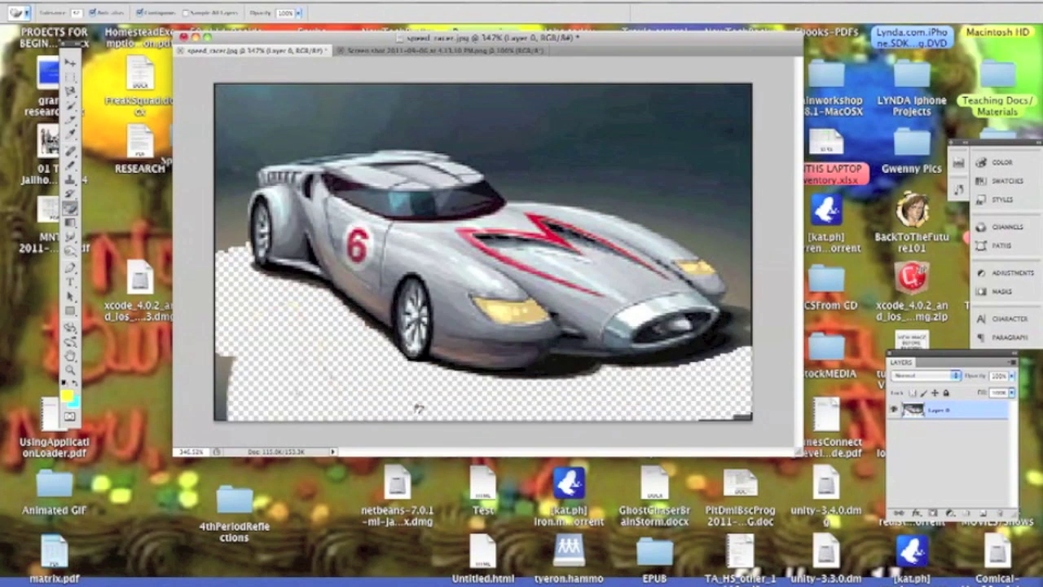
click(742, 419)
click(219, 372)
click(220, 411)
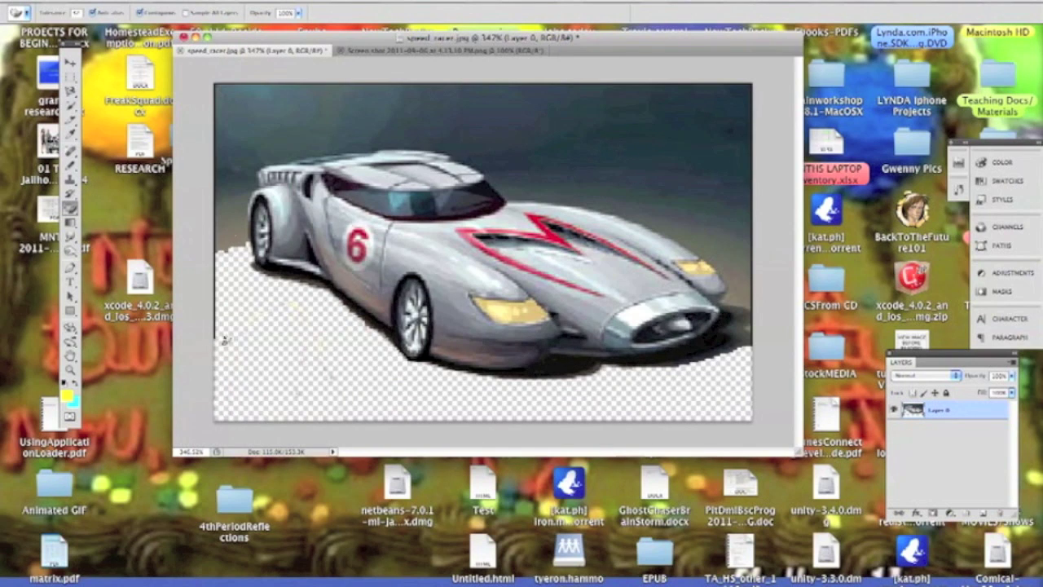
Clear the dark backdrop above and behind the car, plus its leftover fragments, with the Magic Eraser
click(231, 220)
click(238, 147)
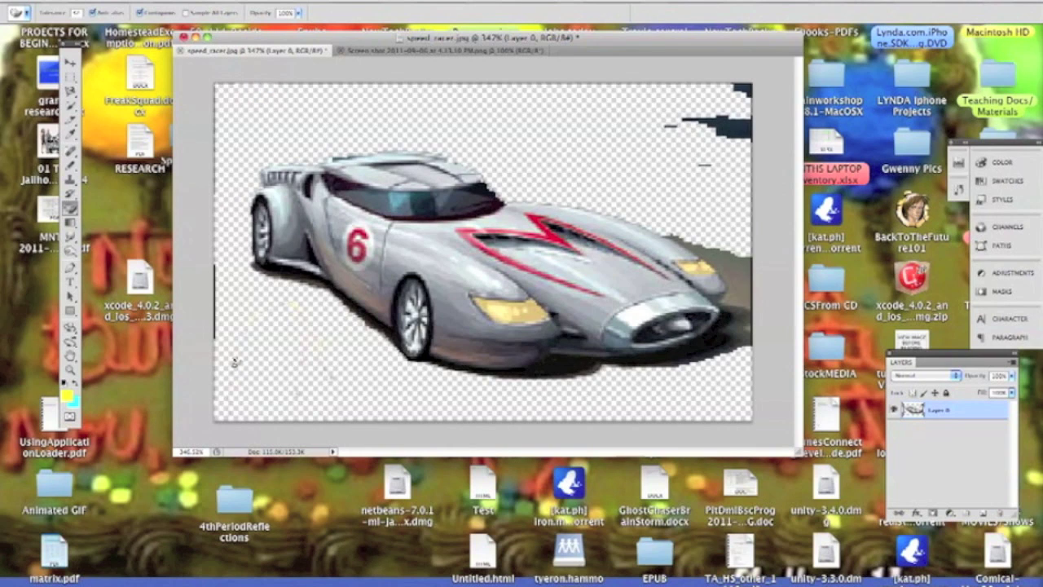
click(217, 311)
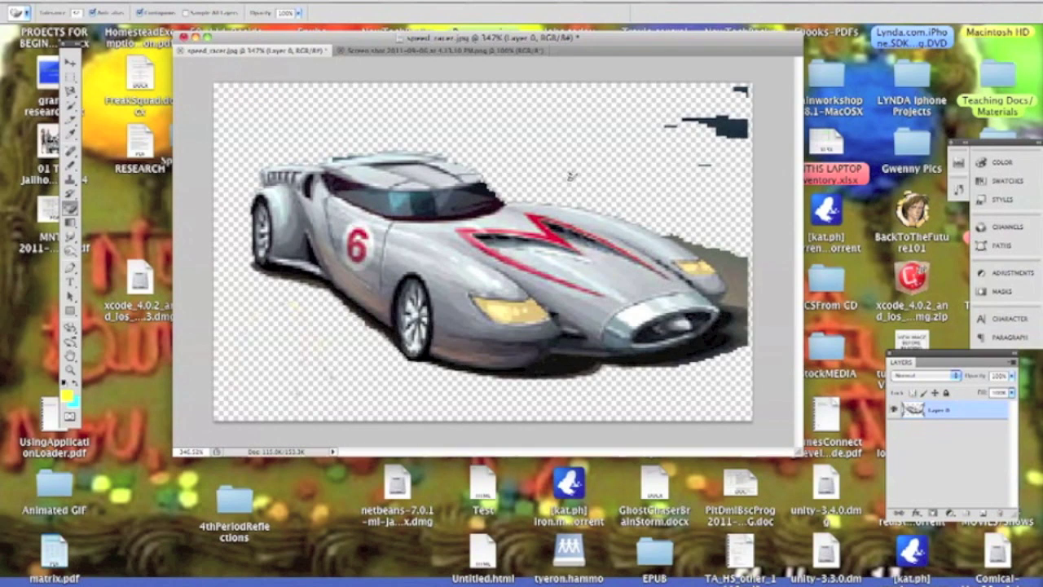
click(733, 129)
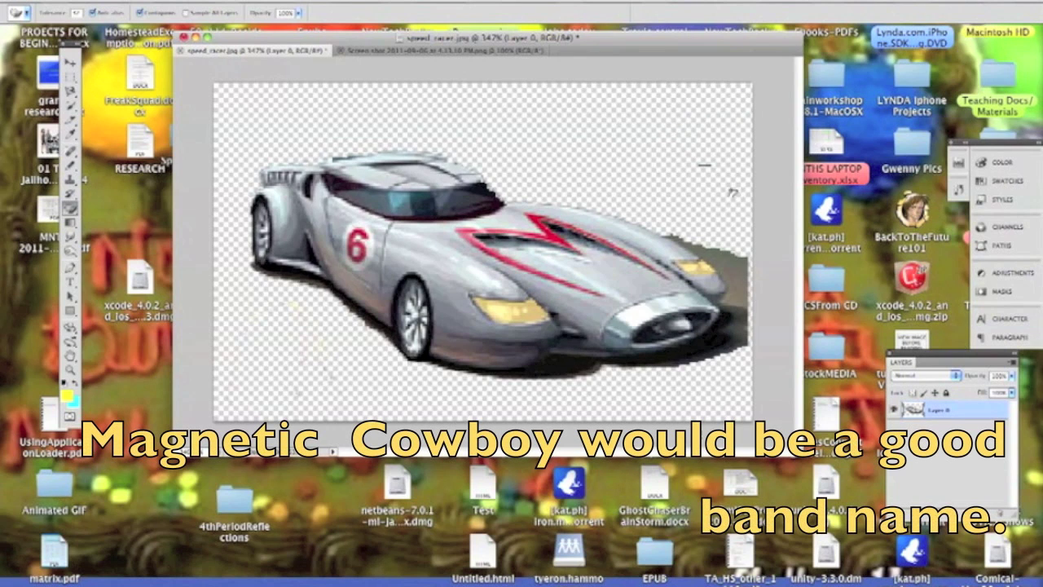
click(737, 283)
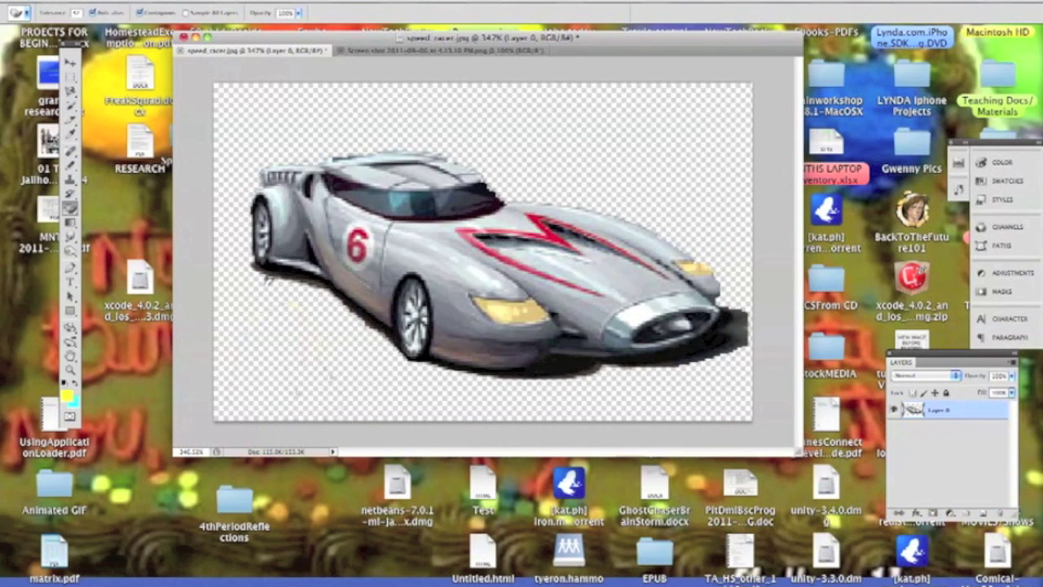
Trim the dark shadow beside the car's nose with the Background Eraser
drag(72, 209, 127, 220)
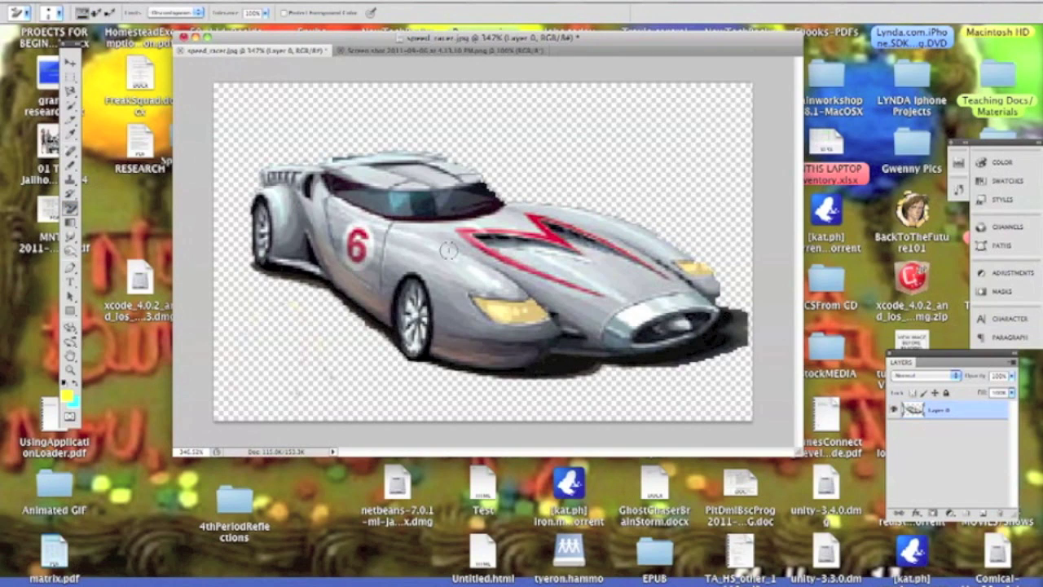
drag(746, 356, 738, 301)
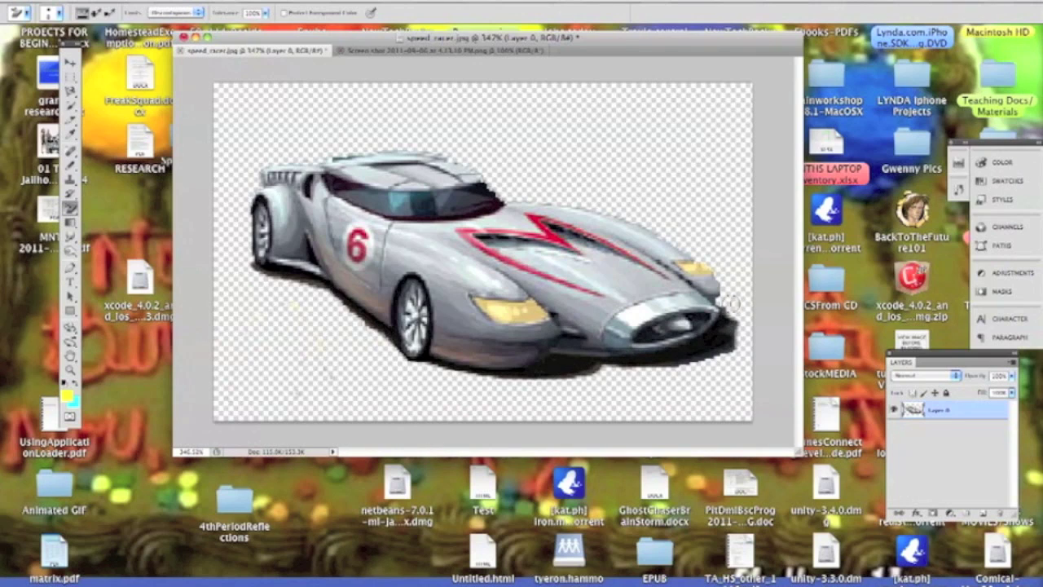
drag(738, 319, 703, 367)
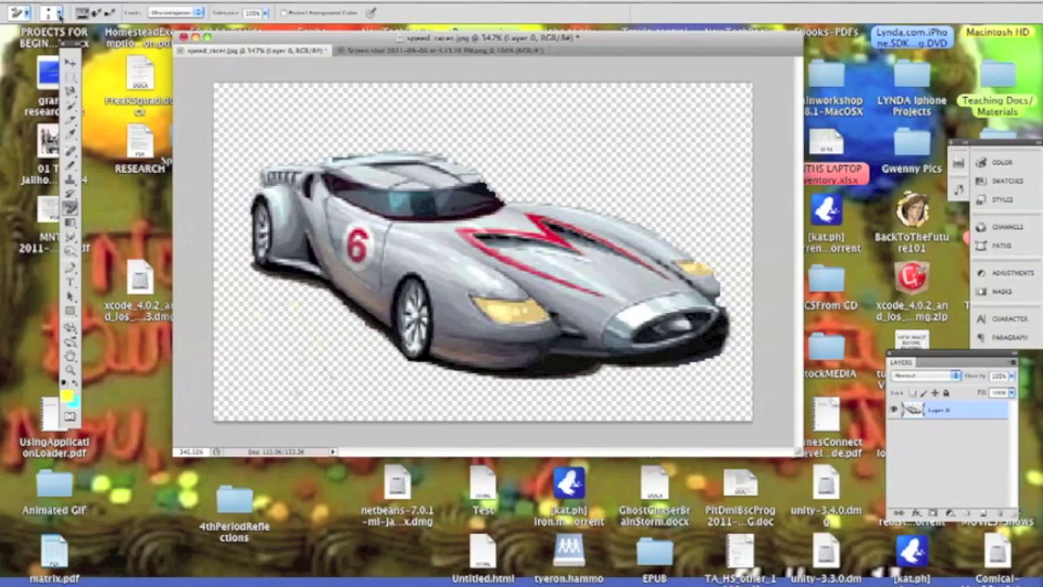
Try a very large Background Eraser brush, reduce it to about 12 px, and view the Limits options
click(59, 15)
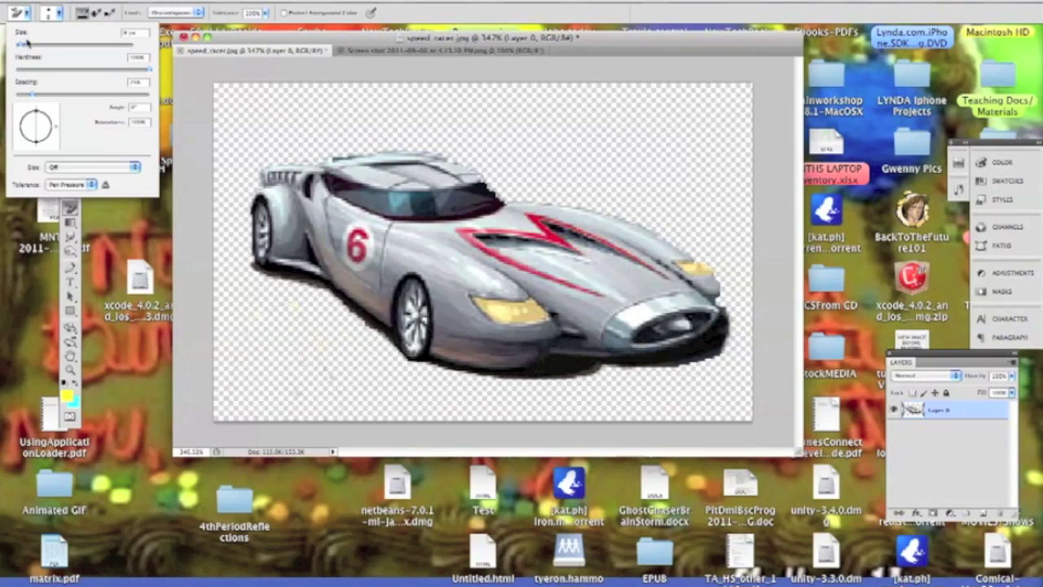
drag(35, 44, 103, 51)
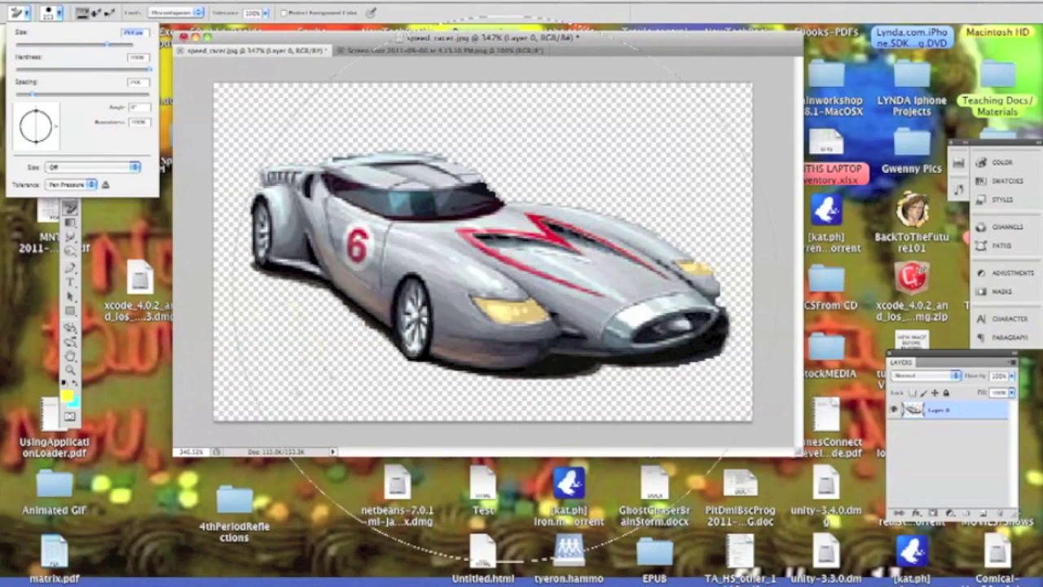
drag(106, 49, 24, 49)
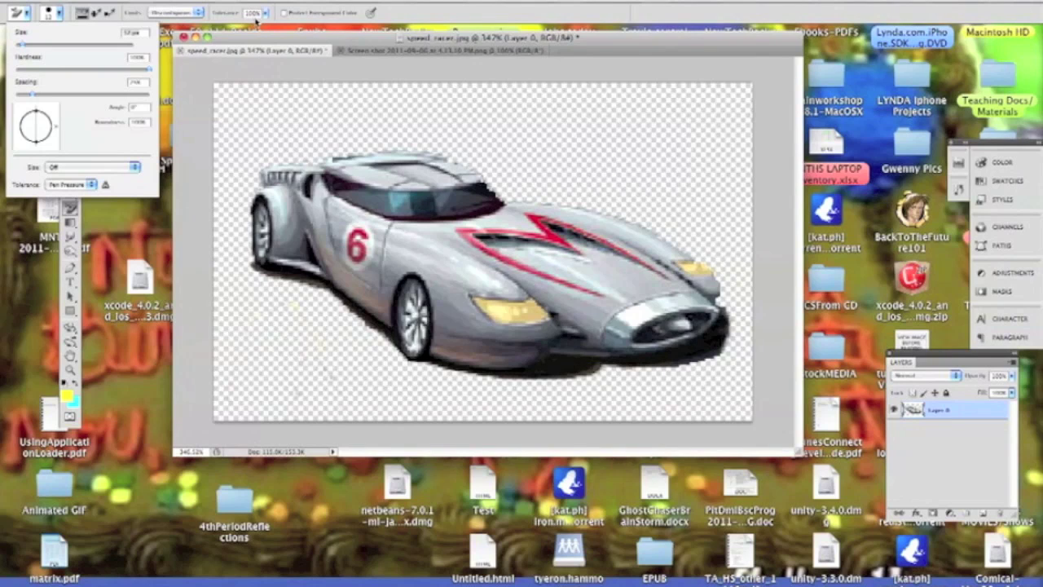
click(197, 16)
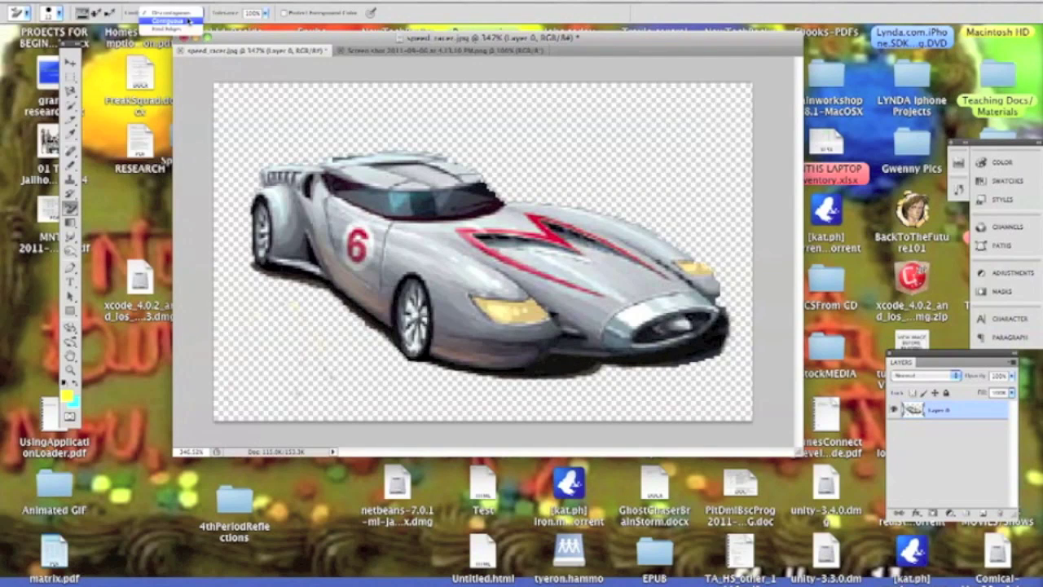
click(186, 22)
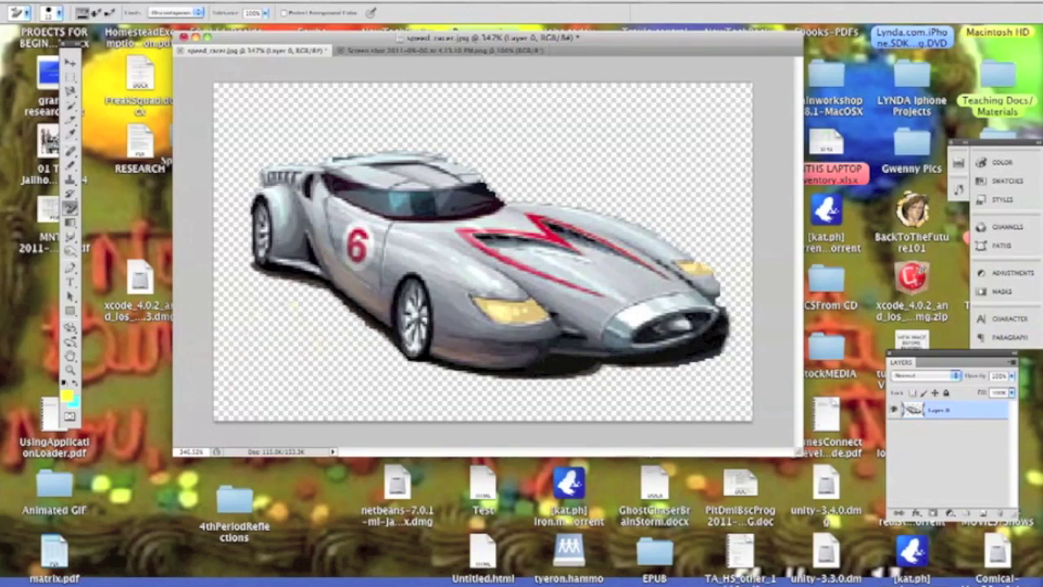
Compare the car with the race photo and convert speed_racer.jpg to Grayscale mode
click(427, 51)
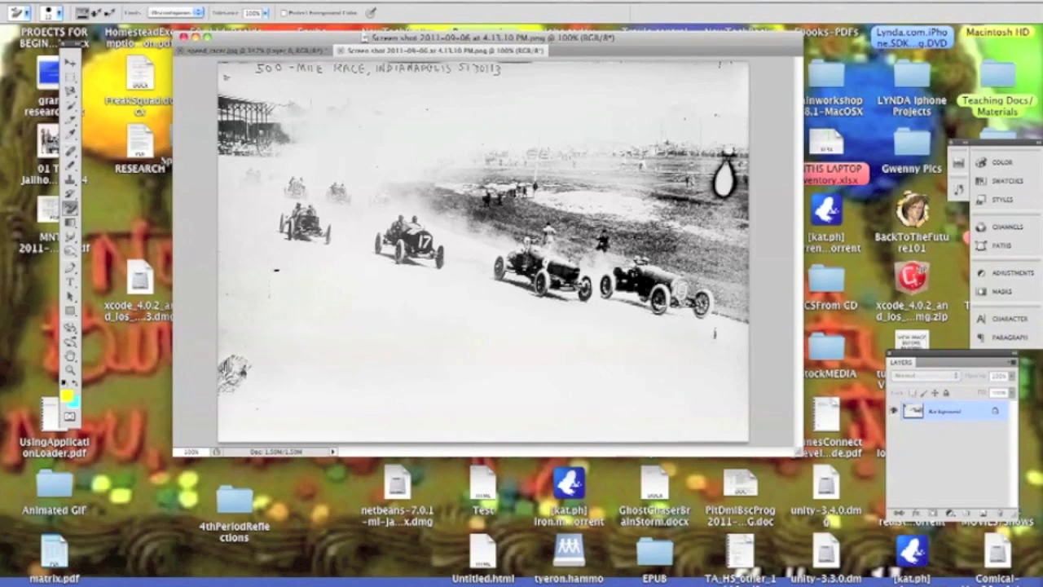
click(269, 51)
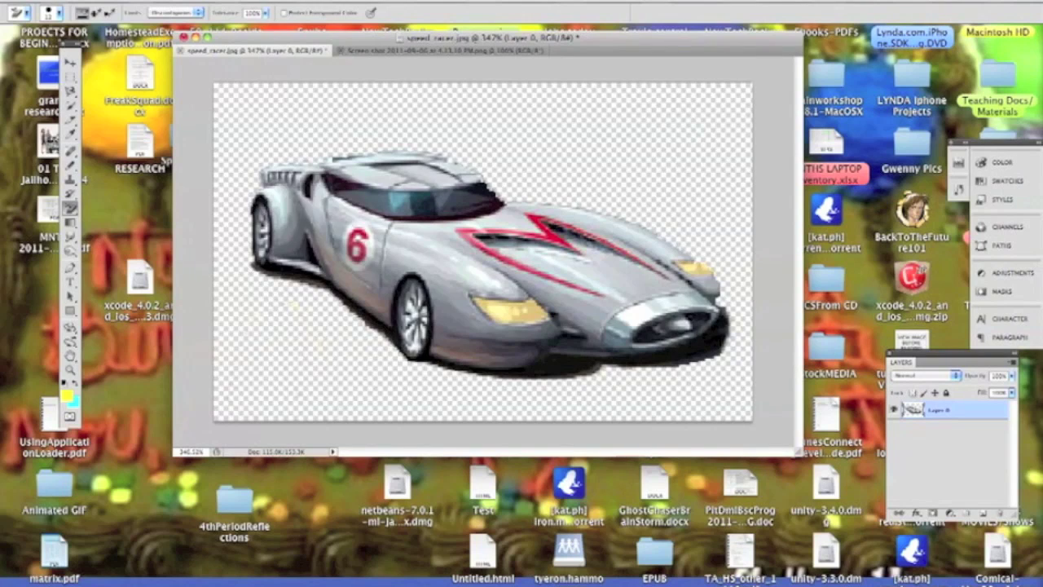
click(269, 1)
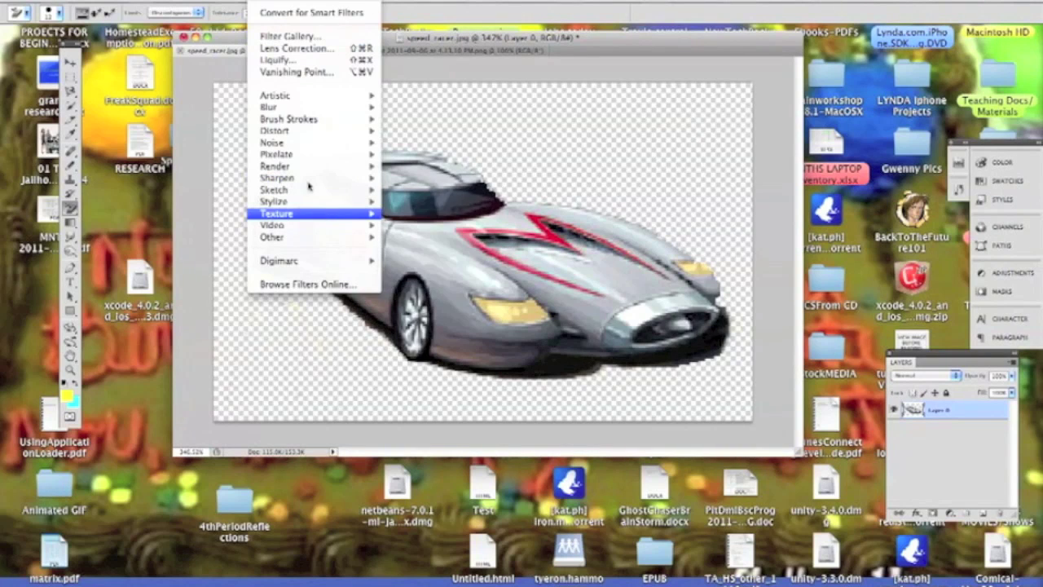
mouse_move(297, 96)
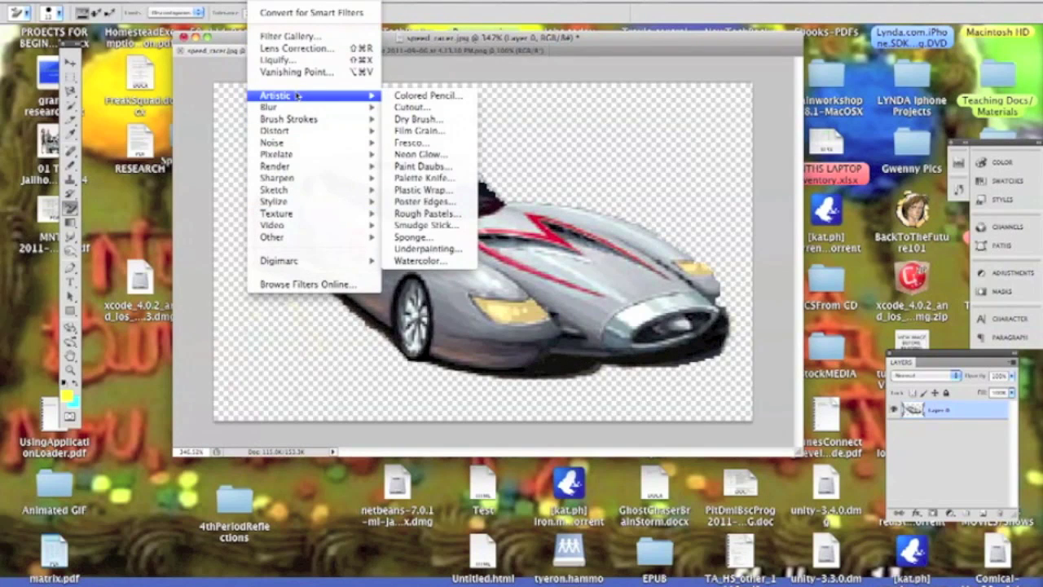
mouse_move(156, 2)
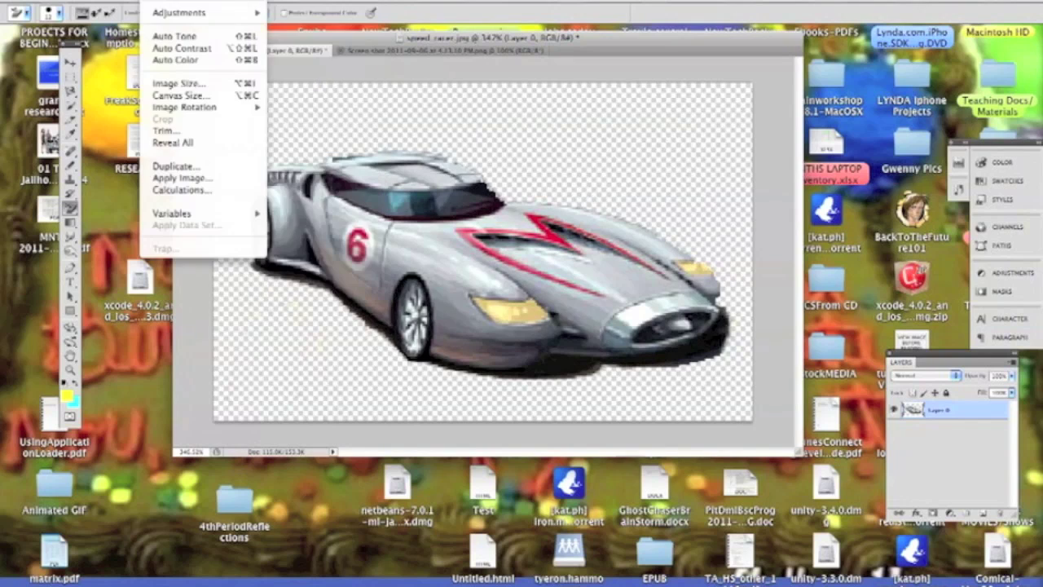
mouse_move(196, 2)
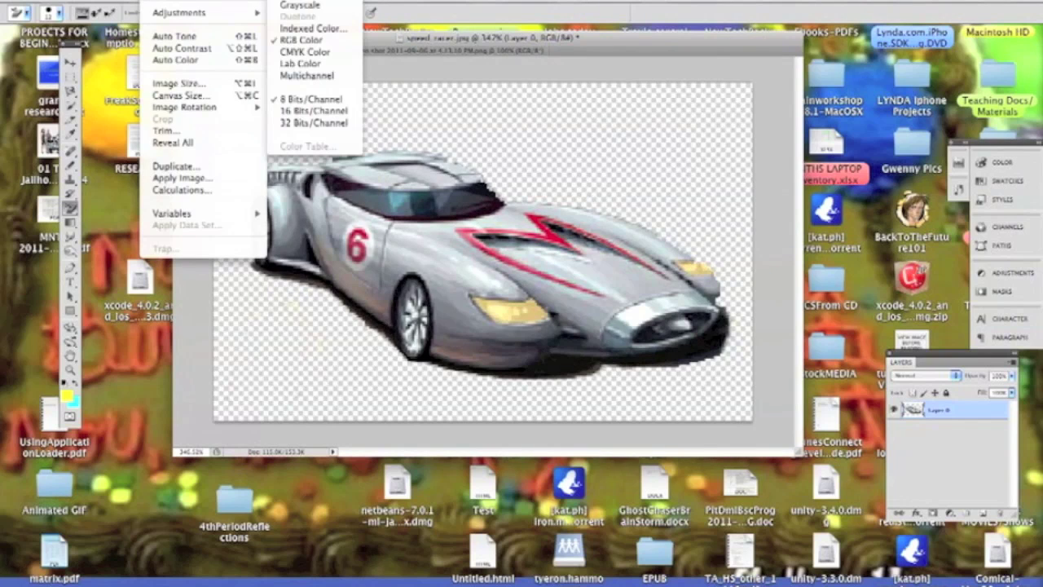
click(297, 5)
click(611, 222)
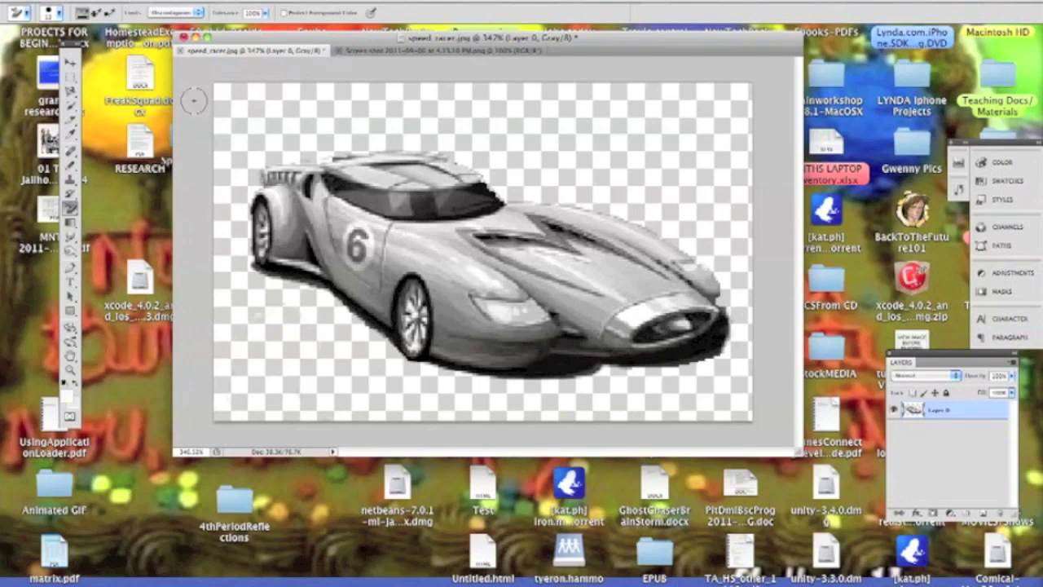
Move the grayscale car into the race photo as a new layer with the Move tool, placing it over car number 17
click(72, 65)
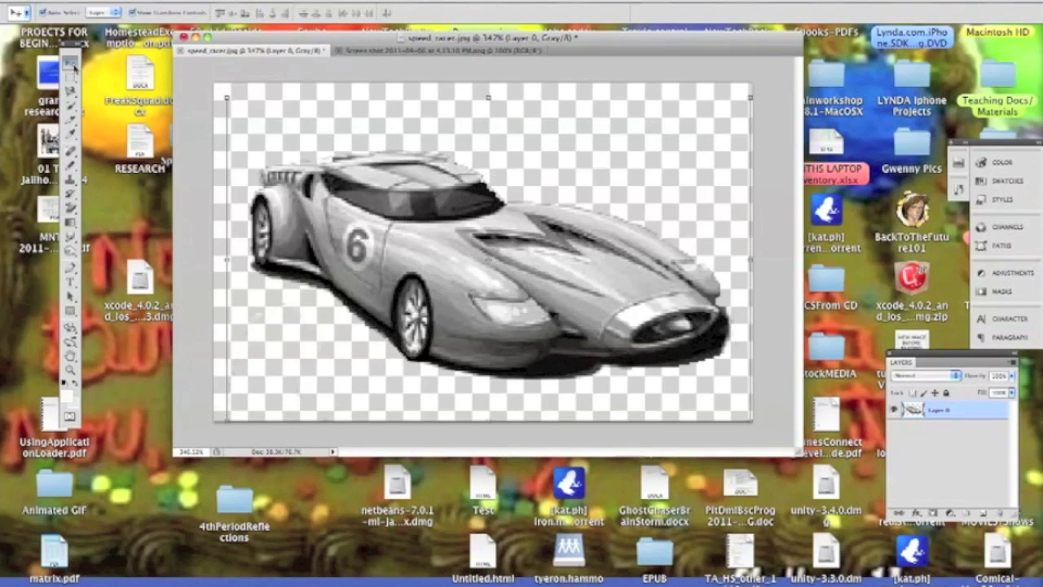
click(411, 207)
drag(412, 207, 415, 52)
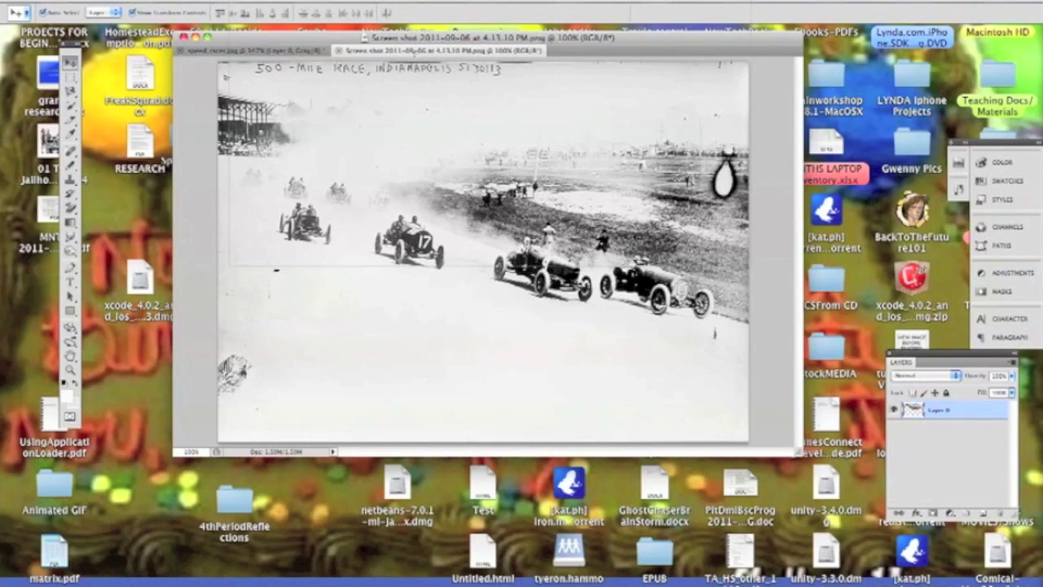
drag(414, 52, 422, 296)
drag(423, 224, 423, 224)
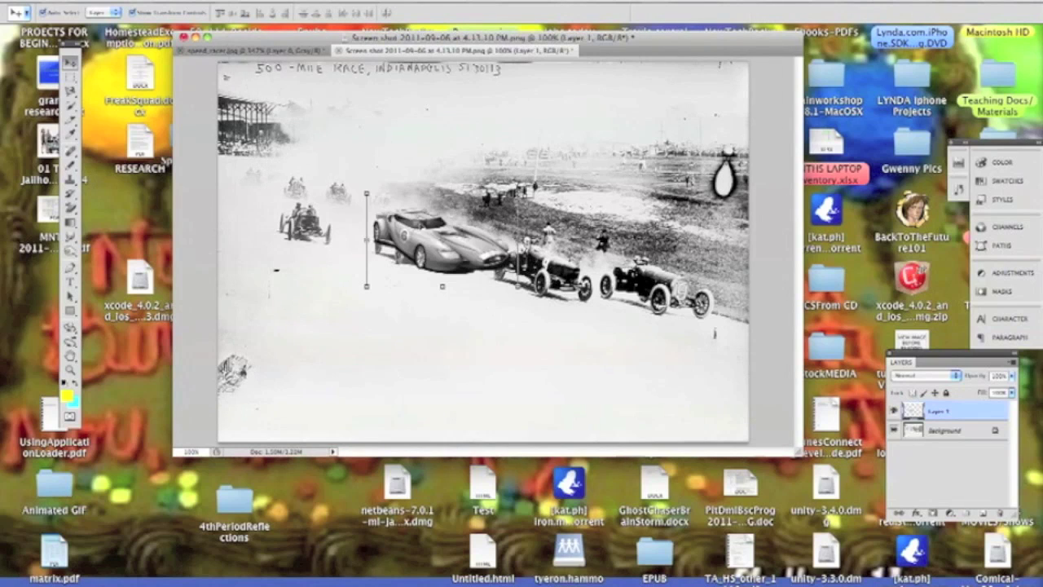
Start a Free Transform on the grayscale car and move it off car number 17 onto the open track in the foreground
key(super+t)
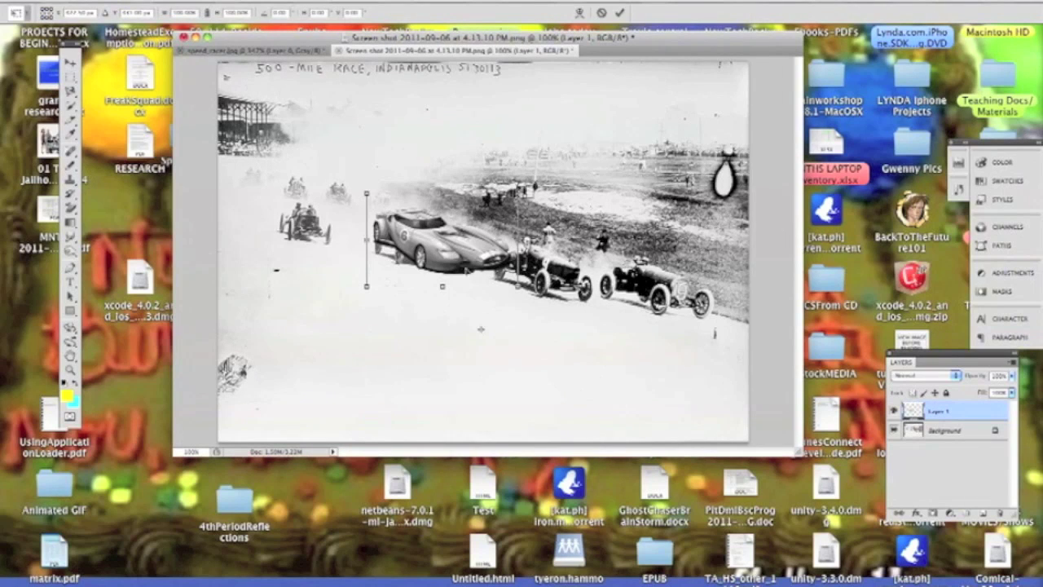
drag(451, 243, 456, 278)
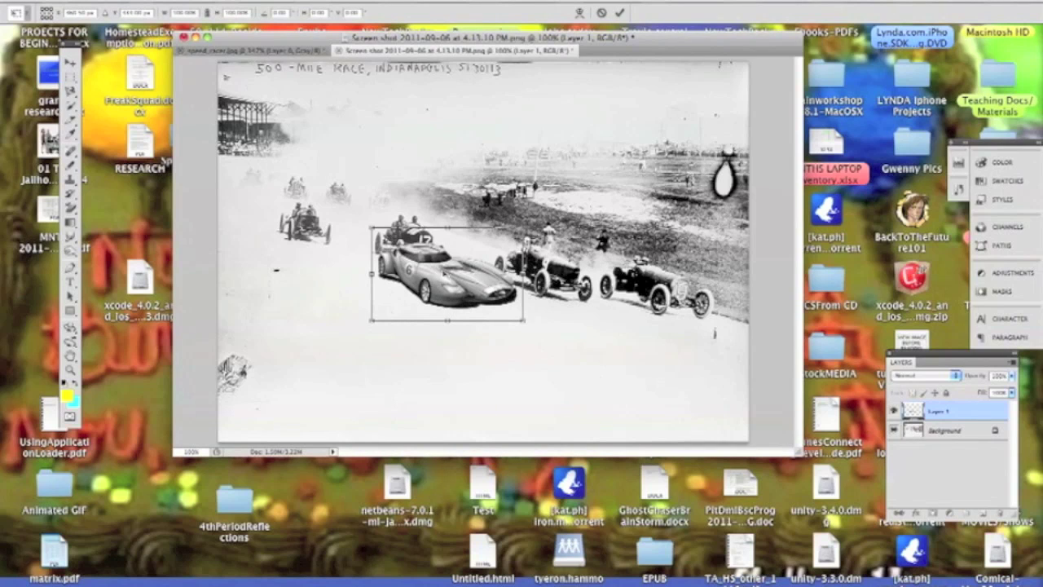
drag(457, 277, 517, 331)
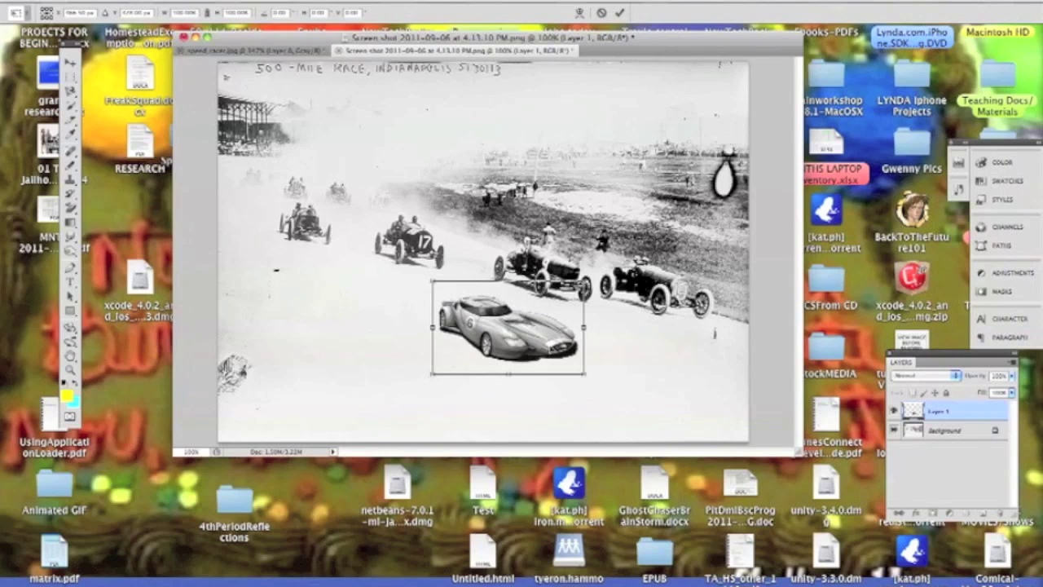
Rotate the car about 5.5 degrees clockwise, scale it to about 124% width and 112% height, nudge it up, and apply the transform
drag(588, 378, 569, 361)
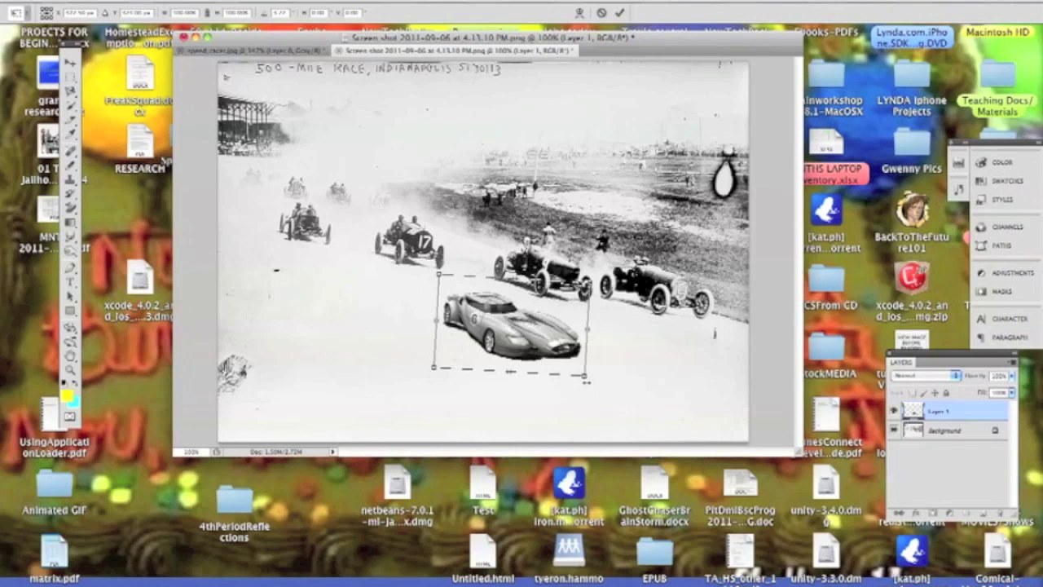
drag(590, 380, 613, 396)
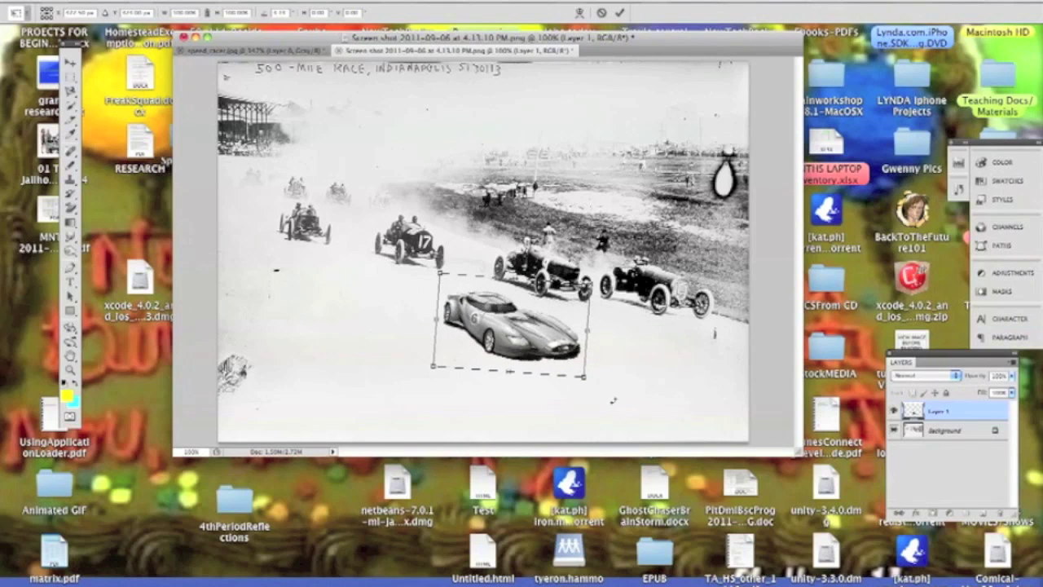
drag(585, 376, 607, 388)
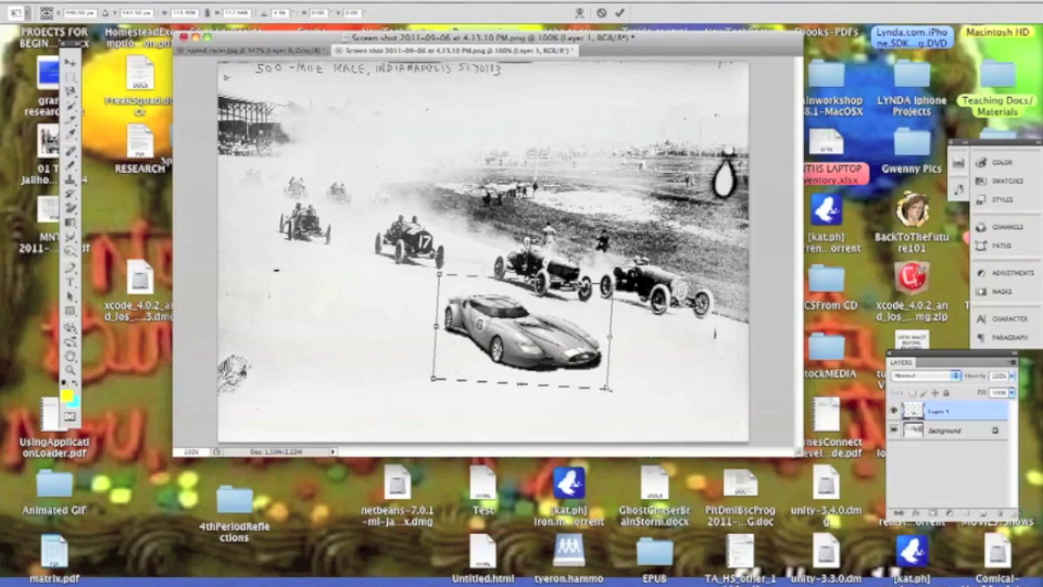
drag(435, 325, 420, 325)
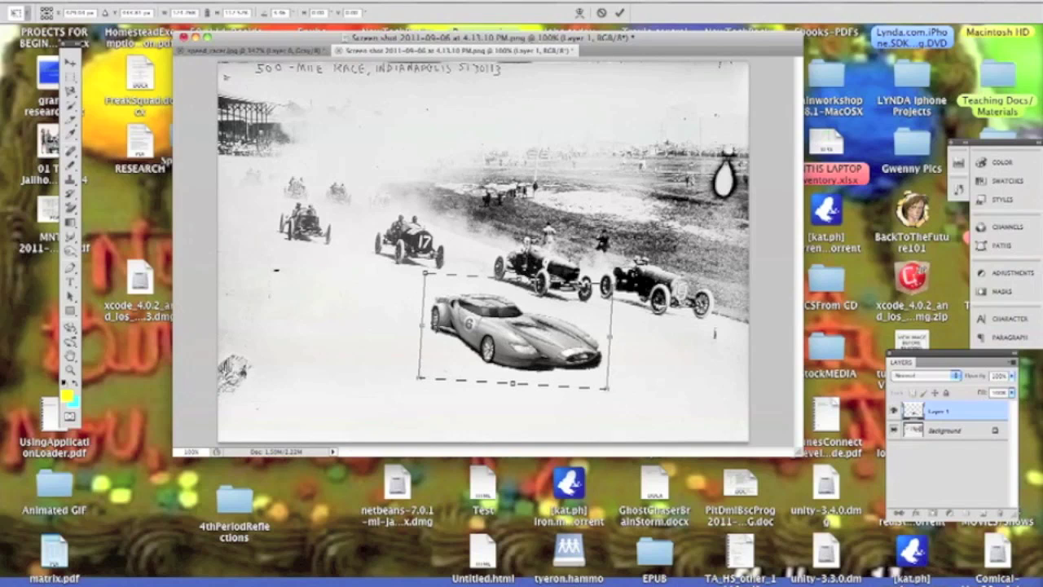
drag(619, 400, 613, 401)
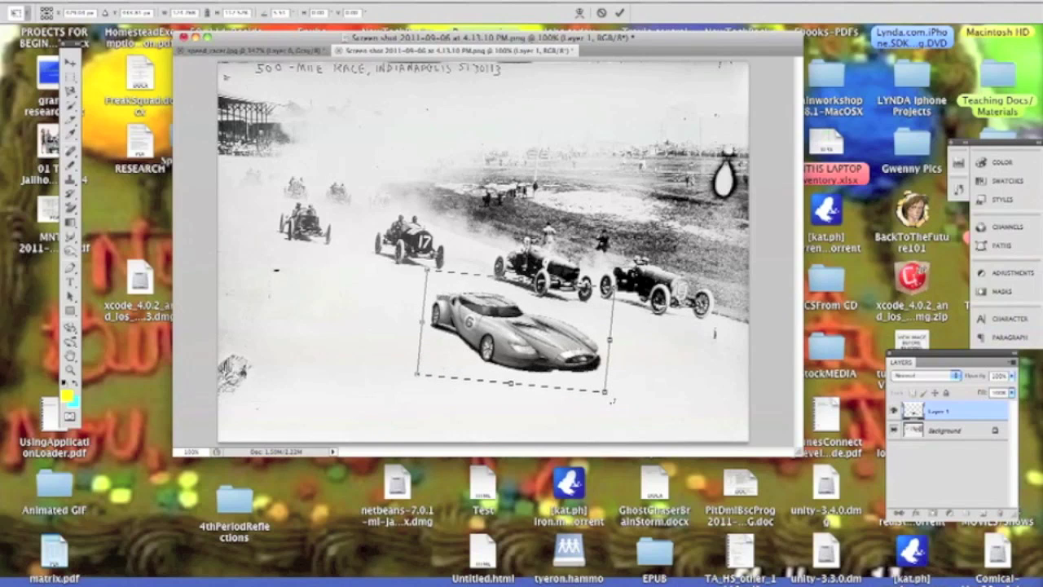
drag(589, 378, 584, 366)
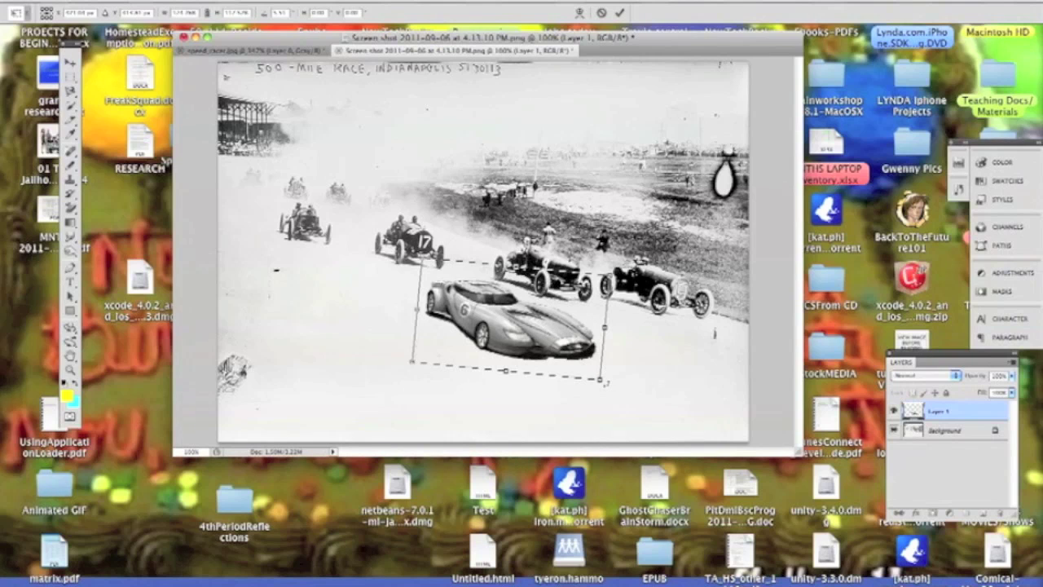
key(Return)
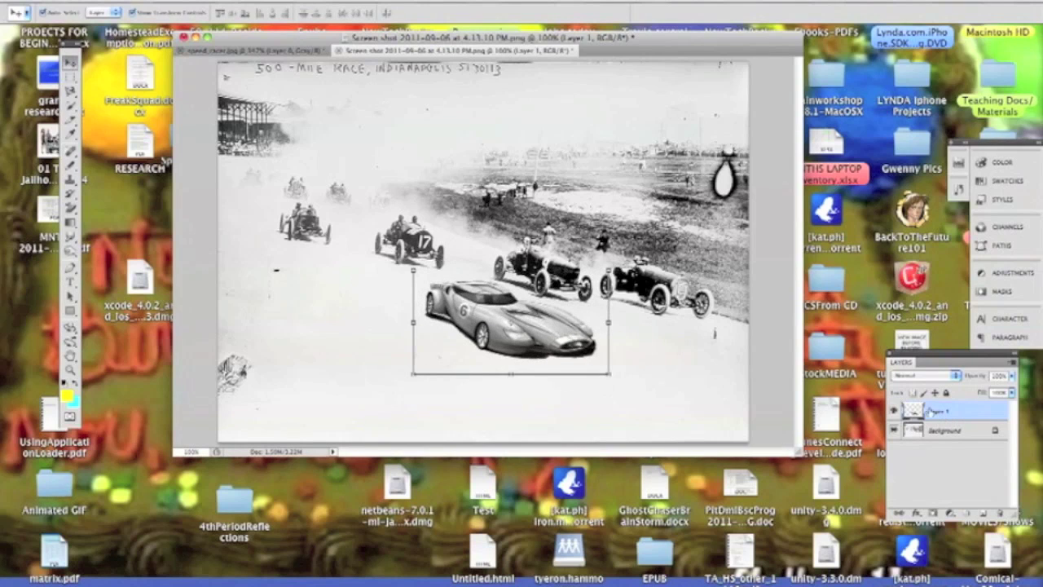
Convert the locked Background into a regular layer named "indy 500"
drag(953, 355, 894, 217)
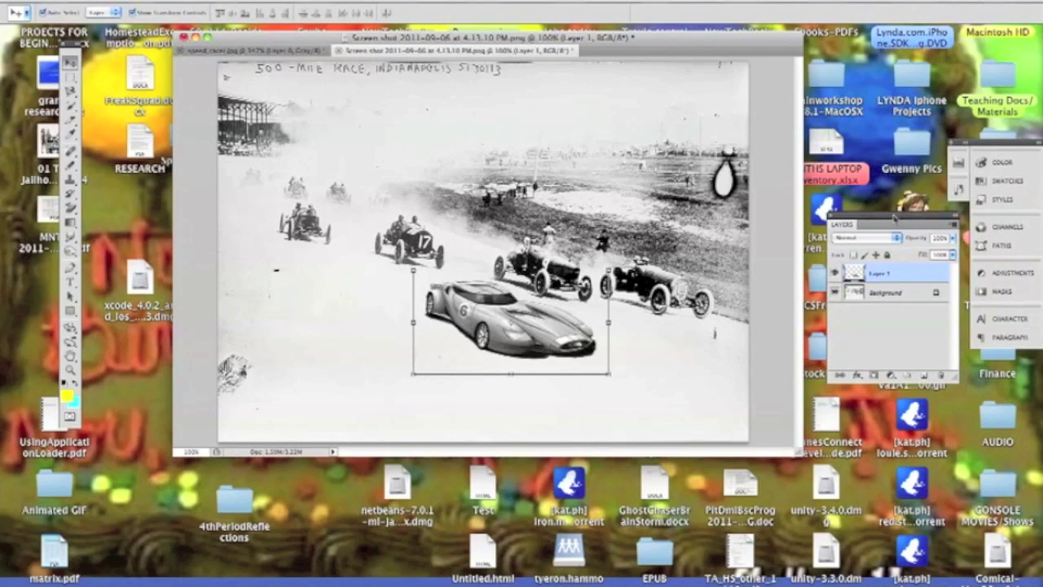
click(897, 297)
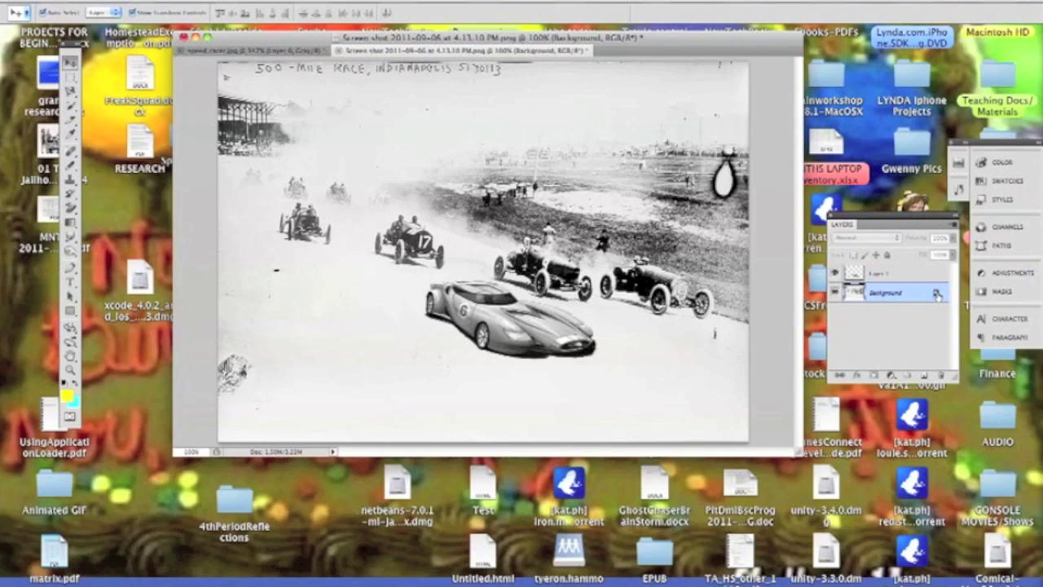
double_click(926, 297)
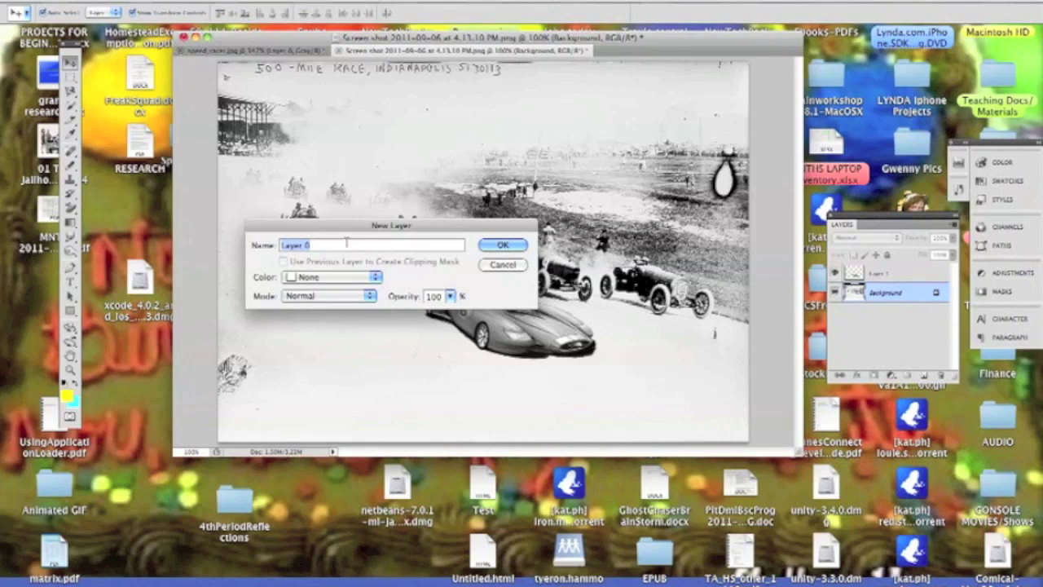
drag(386, 229, 515, 295)
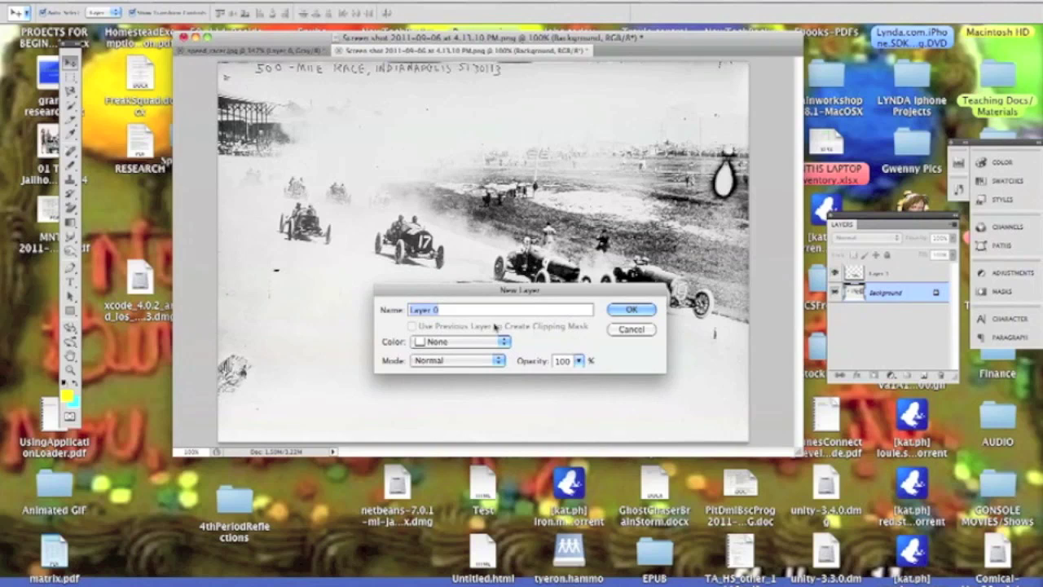
text(indy 500)
click(633, 310)
Rename the car's layer as Mach5
click(889, 275)
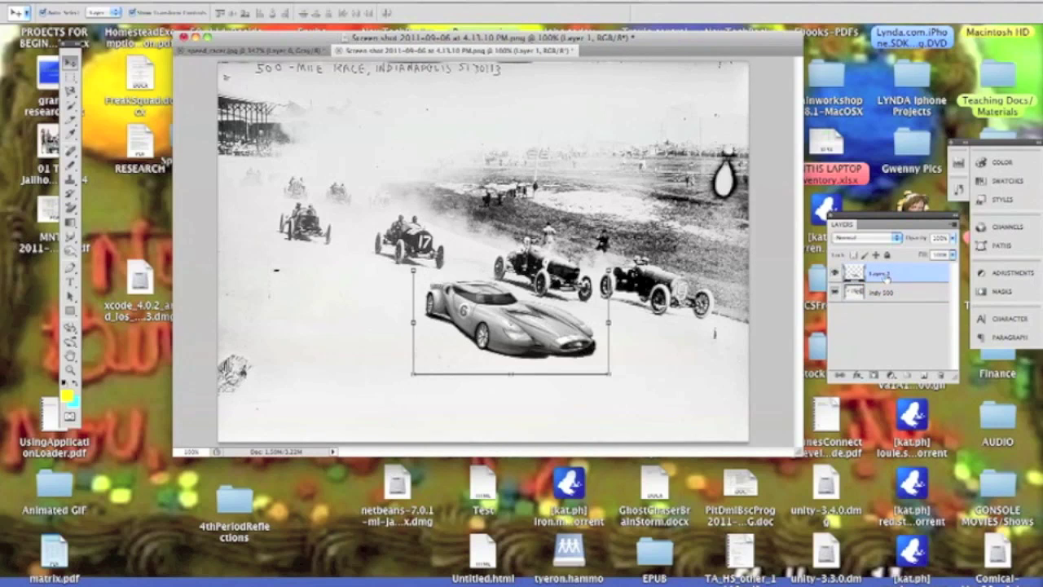
double_click(878, 275)
text(Mach5)
key(Return)
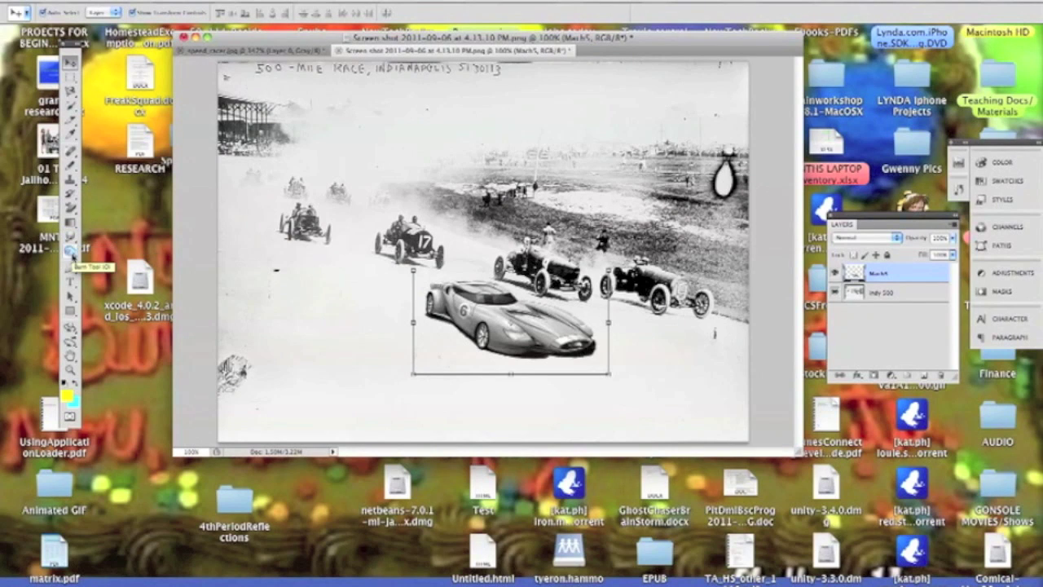
Switch to the Dodge tool and make the Mach5 layer the active one for retouching
click(72, 254)
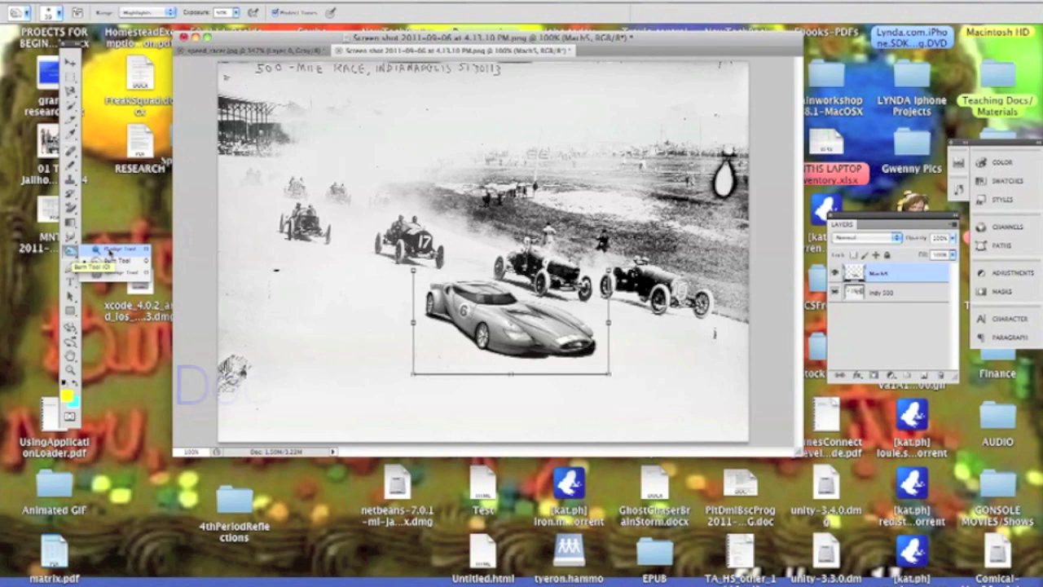
click(109, 250)
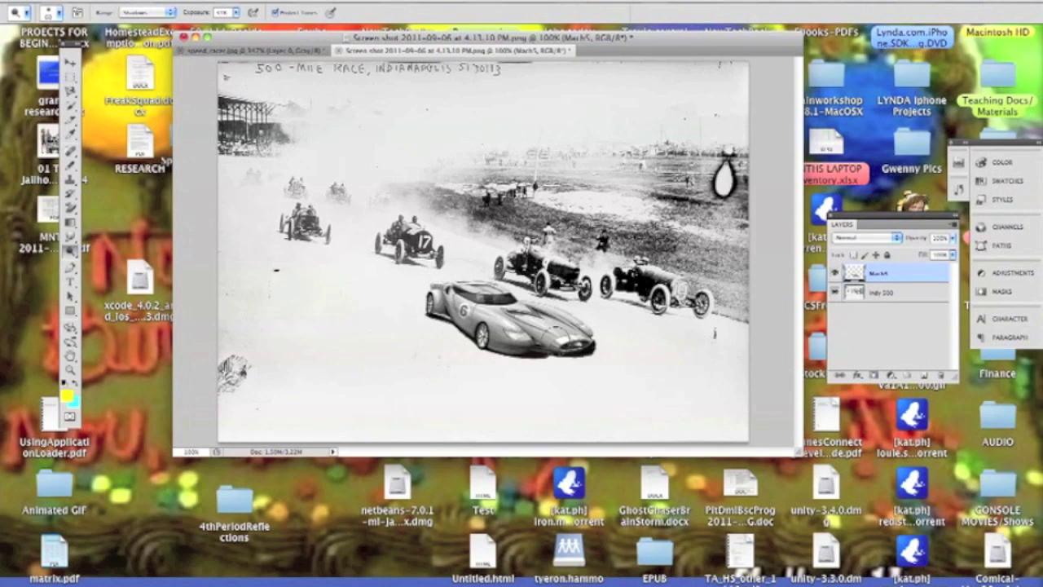
click(72, 251)
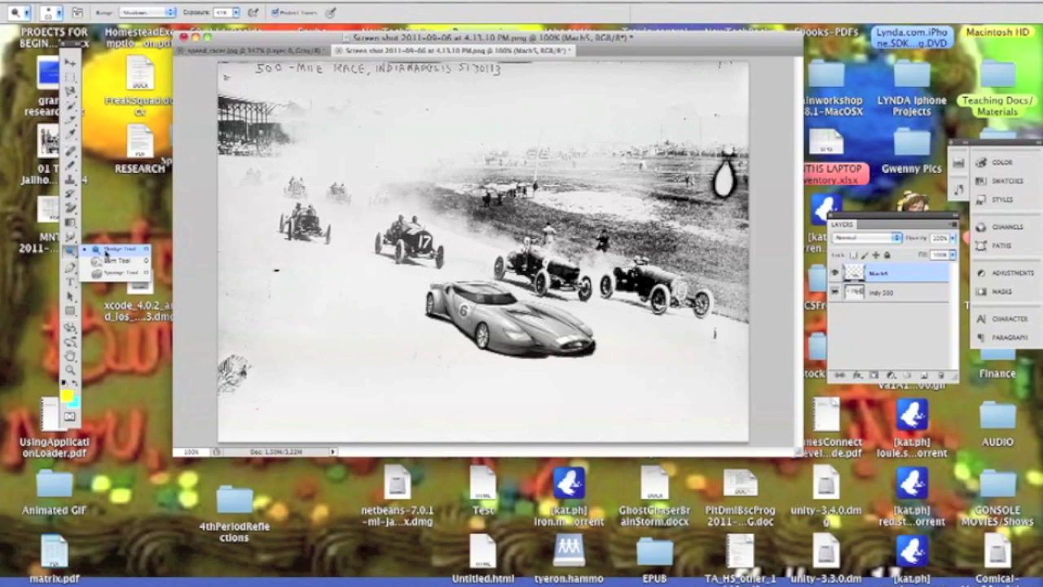
click(106, 253)
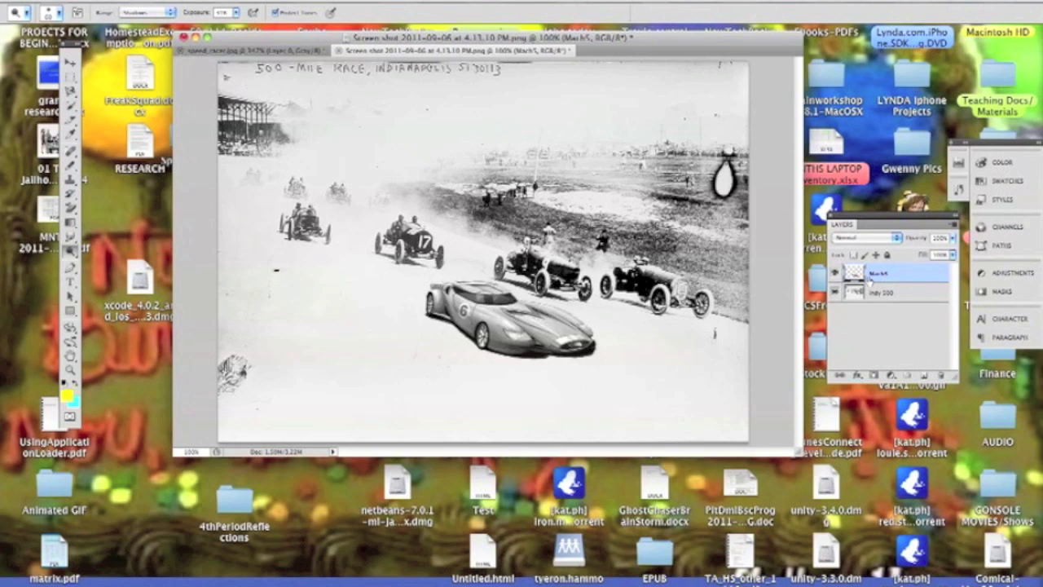
click(904, 298)
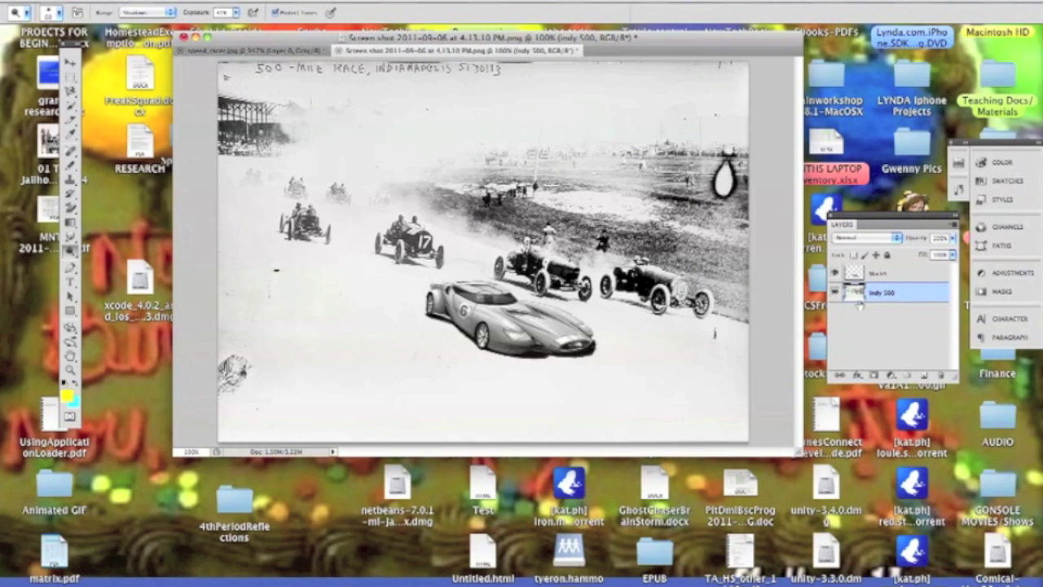
click(899, 275)
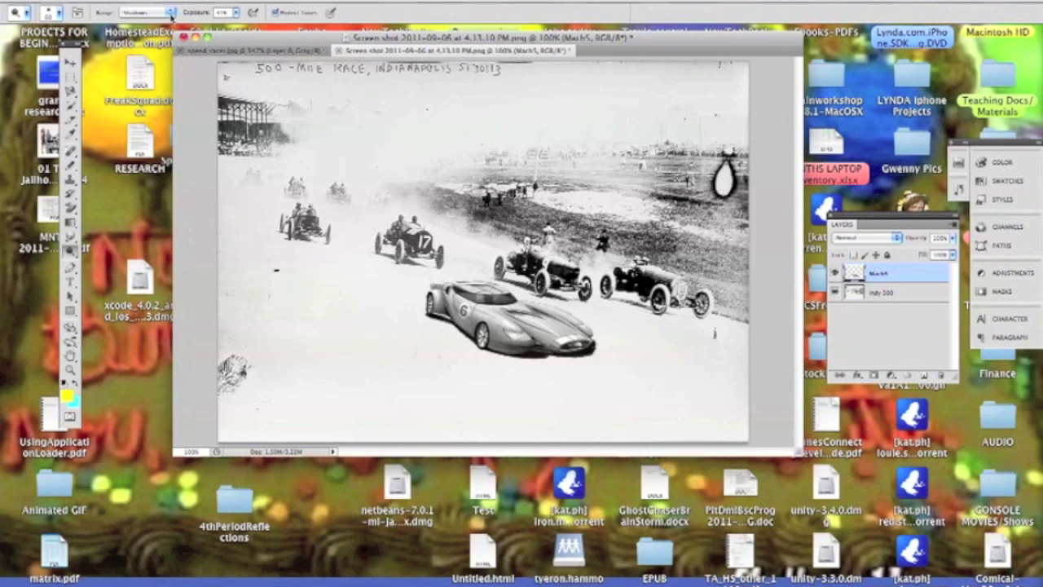
Dodge the car's nose with the range set to Highlights and its hood up to the windshield with Midtones
click(170, 15)
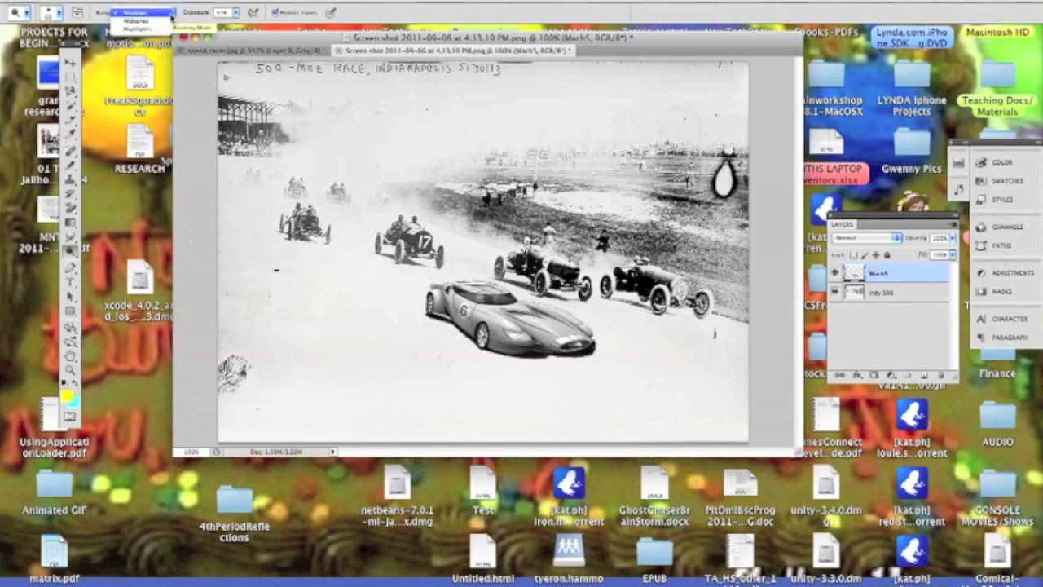
click(153, 29)
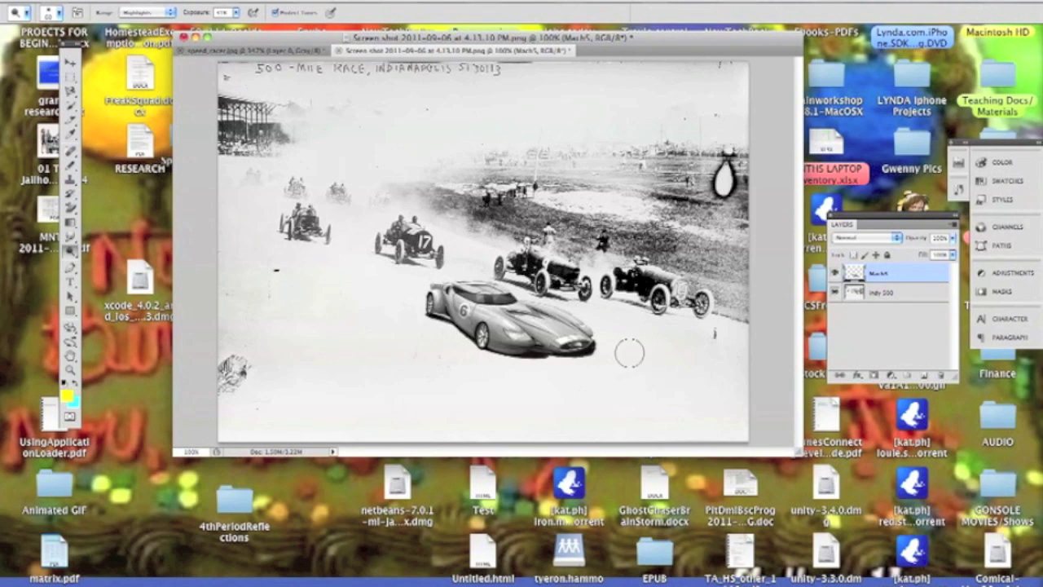
mouse_move(584, 343)
mouse_down()
mouse_move(480, 287)
mouse_move(580, 344)
mouse_move(567, 336)
mouse_up()
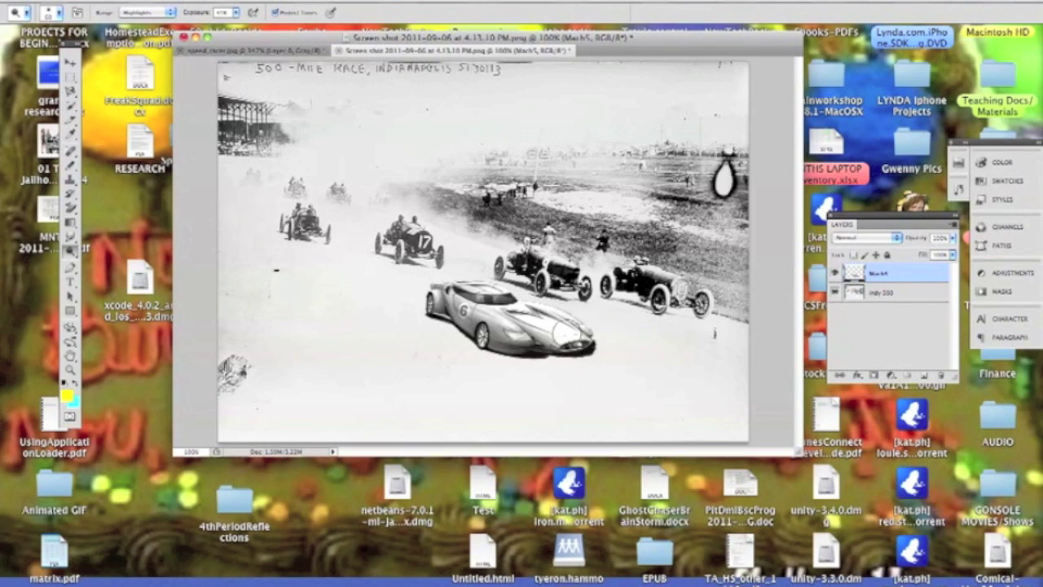
click(170, 14)
click(160, 3)
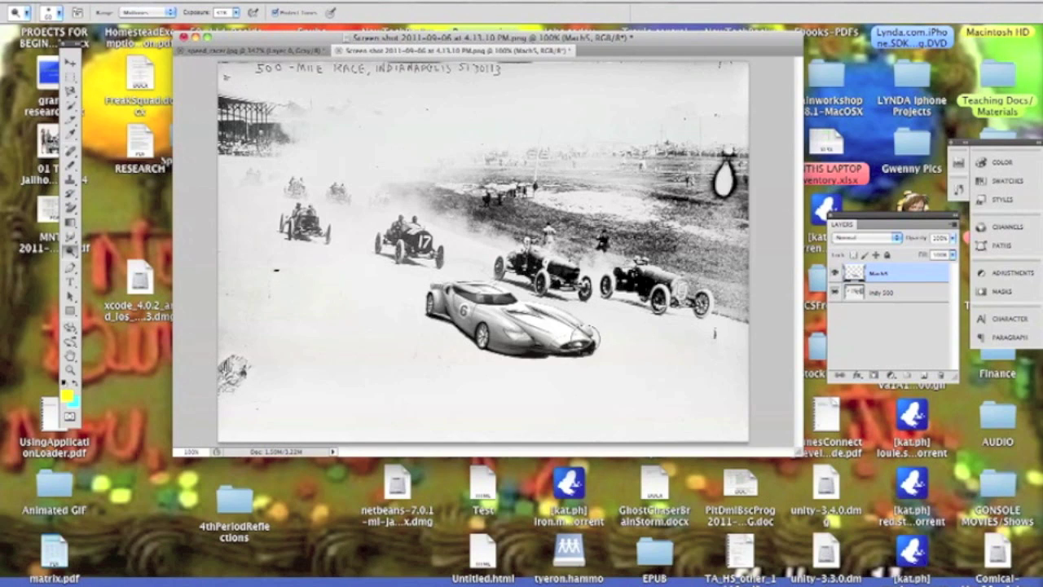
mouse_move(526, 312)
mouse_down()
mouse_move(488, 286)
mouse_move(592, 336)
mouse_move(491, 287)
mouse_up()
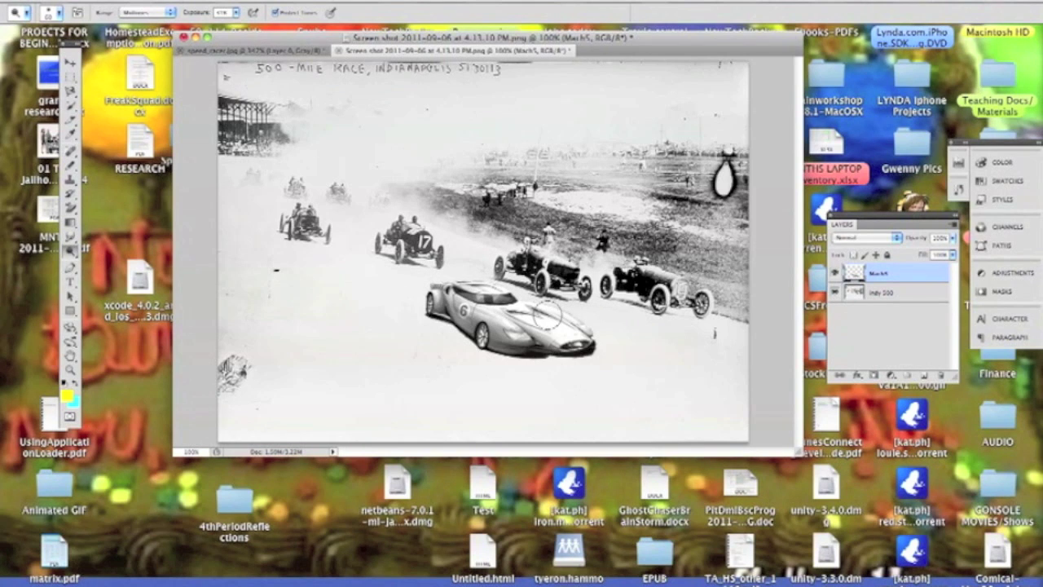
Raise the Dodge tool's exposure to 100% and brush over the car's nose and front edge
click(236, 14)
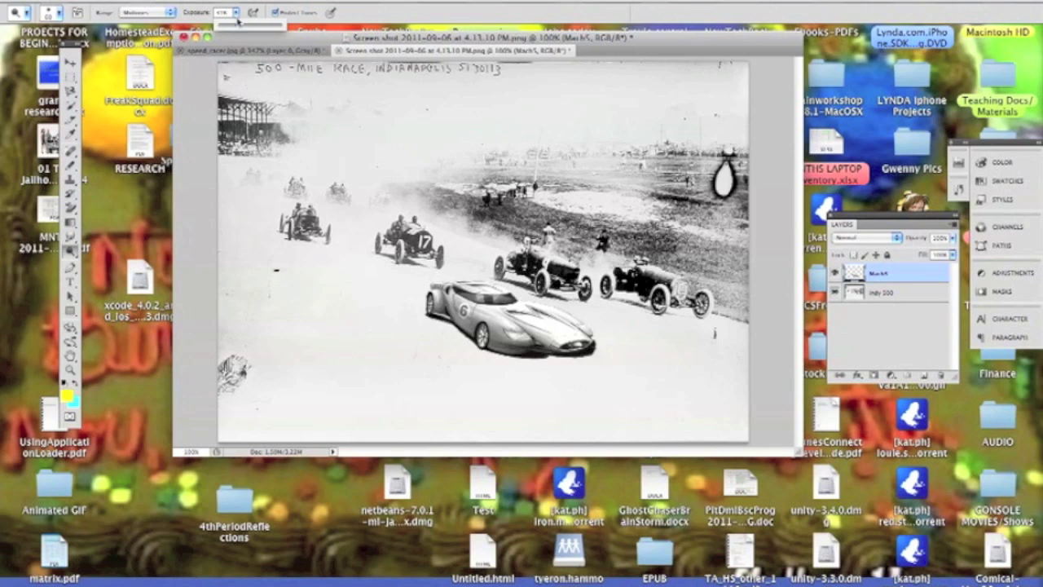
drag(239, 27, 281, 26)
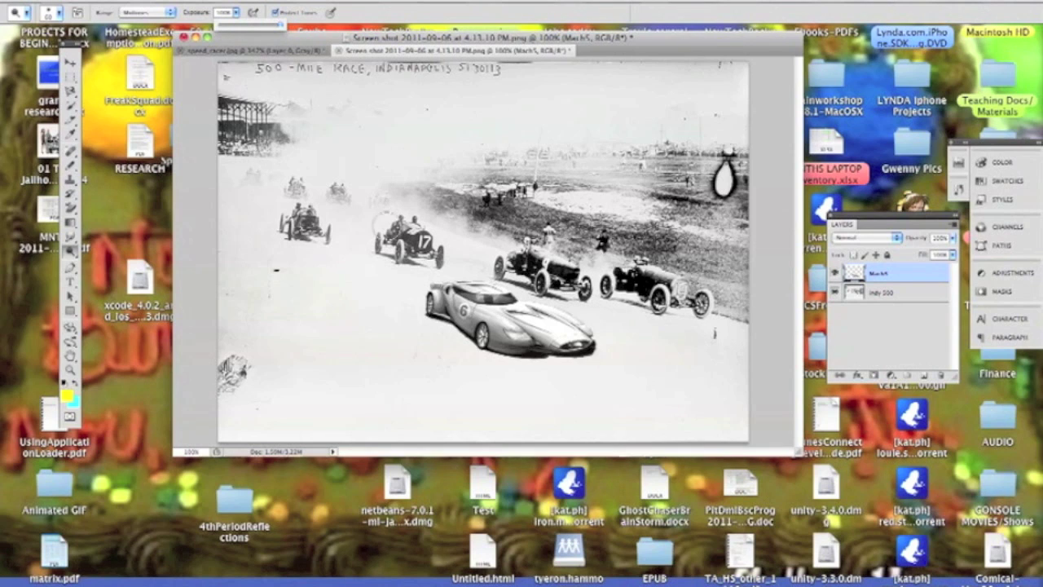
mouse_move(575, 337)
mouse_down()
mouse_move(483, 289)
mouse_move(578, 339)
mouse_move(532, 355)
mouse_up()
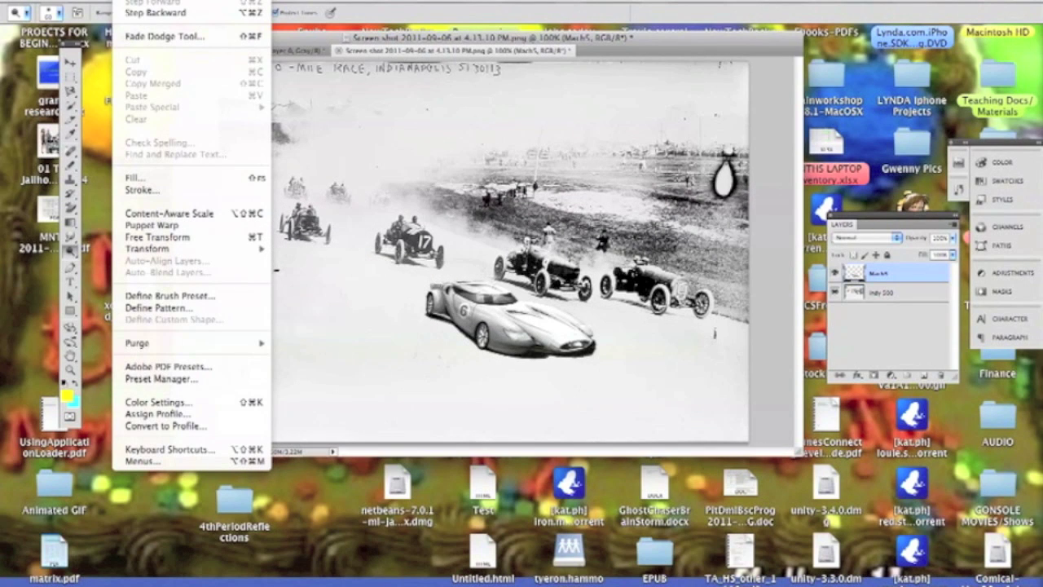
Step back through the history to undo the Dodge strokes on the car
click(152, 14)
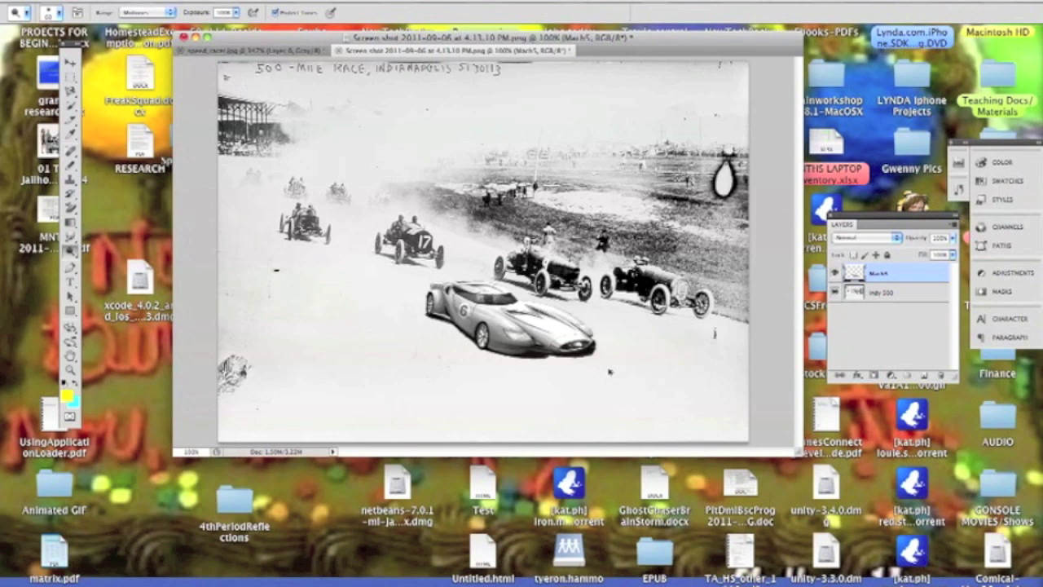
key(alt+bracketleft)
key(alt+bracketright)
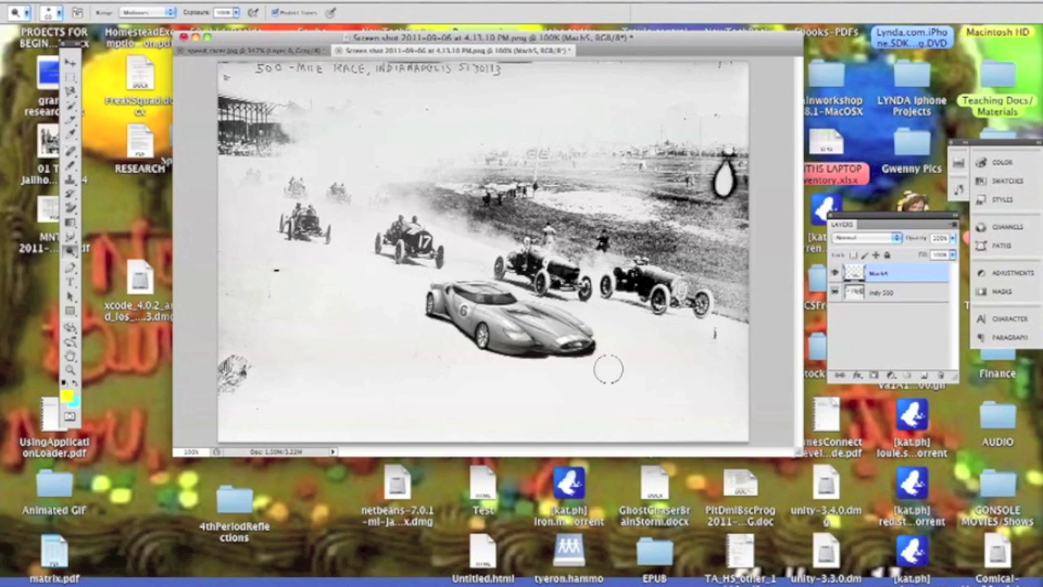